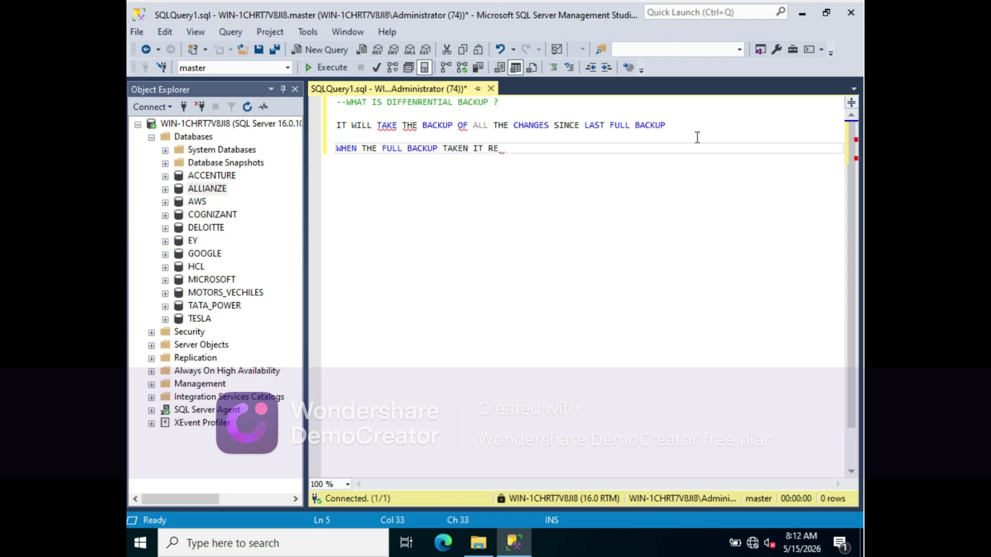
Complete the line about full backups in the query notes so it ends with "RE-SET THE DCM PAGES .".
{"action": "type", "text": "-SET THE DCM PA"}
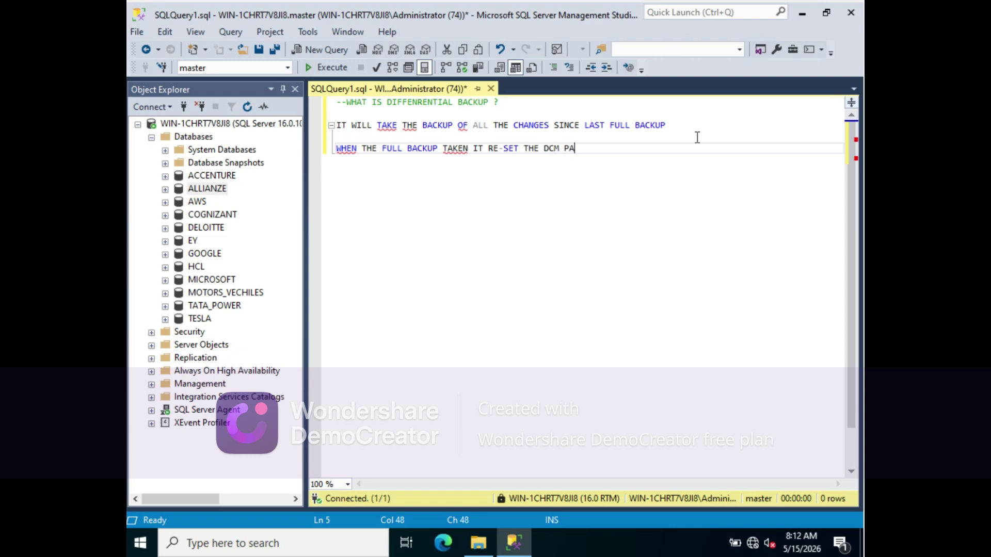
{"action": "type", "text": "GES ."}
{"action": "key", "text": "Return"}
Add the note line "Diffenetial Changed MAP - it track full Record since last full backup ." below the DCM pages line.
{"action": "type", "text": "D"}
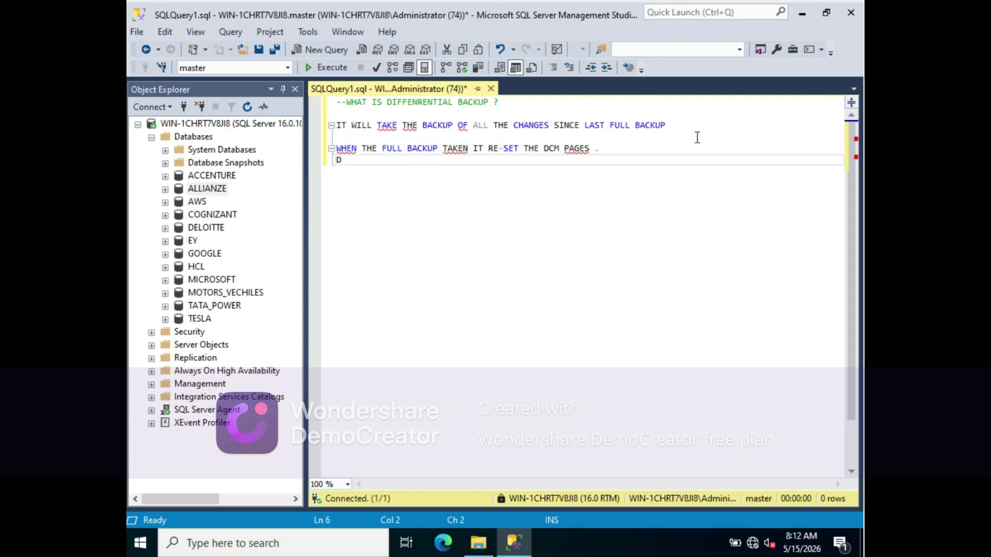
{"action": "type", "text": "iffenetial Change"}
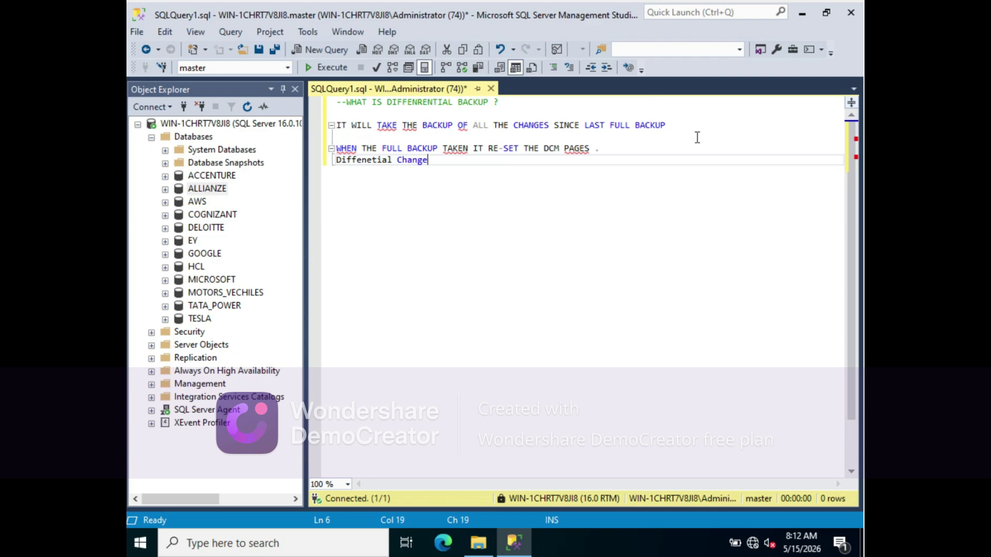
{"action": "type", "text": "d MAP - it track full"}
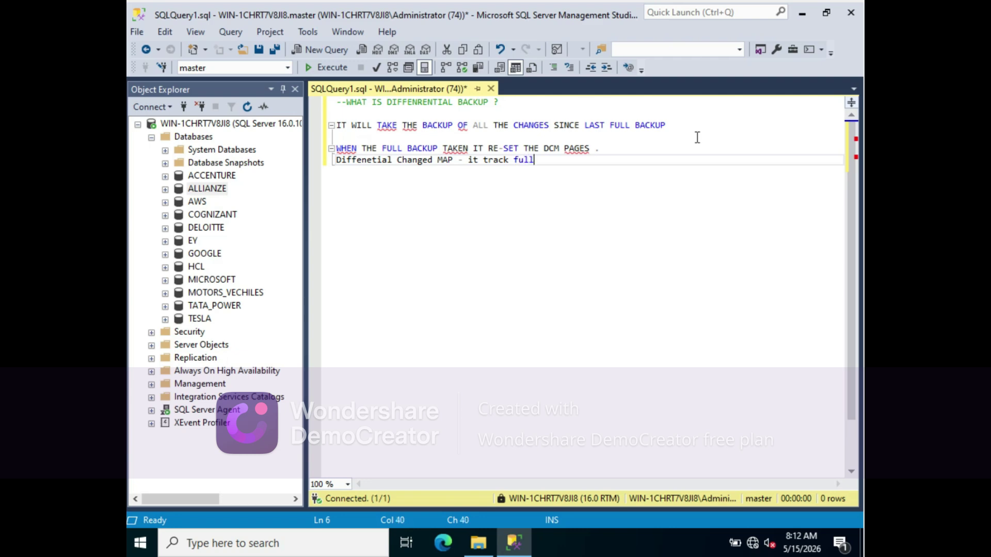
{"action": "type", "text": " Record since last"}
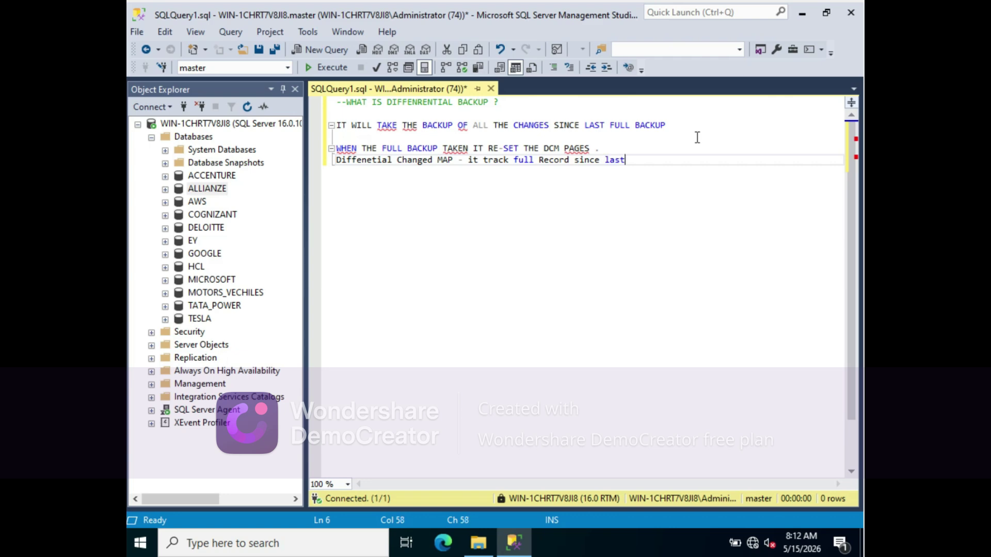
{"action": "type", "text": " full backup ."}
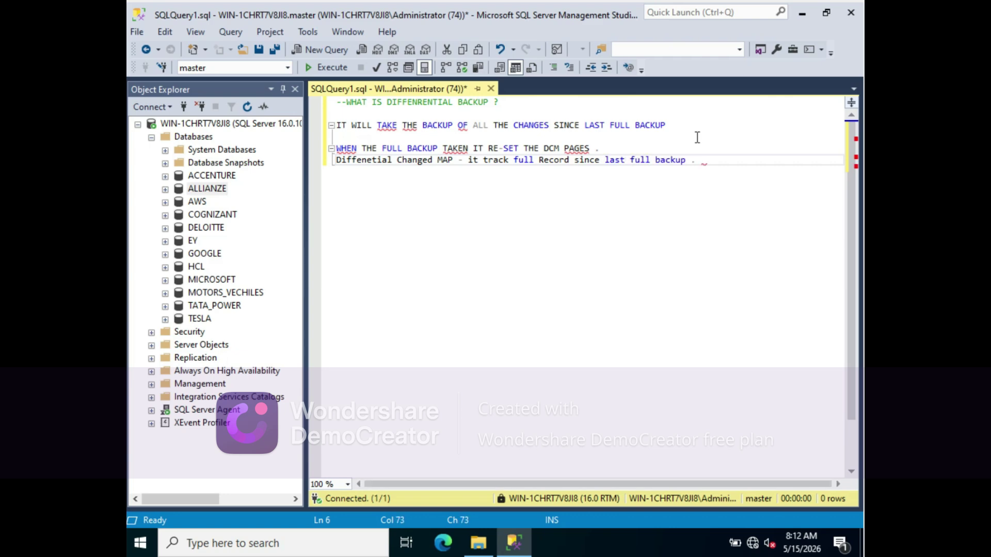
{"action": "key", "text": "Return"}
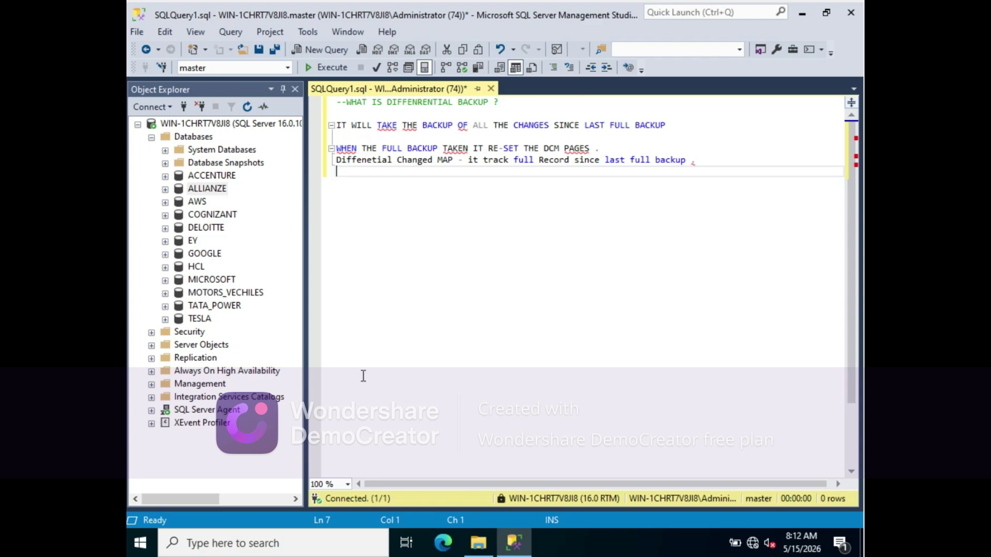
Check the existing backup files in the E:\MSSQL\Backup folder in File Explorer, and return to SQL Server Management Studio.
{"action": "left_click", "coordinate": [479, 543]}
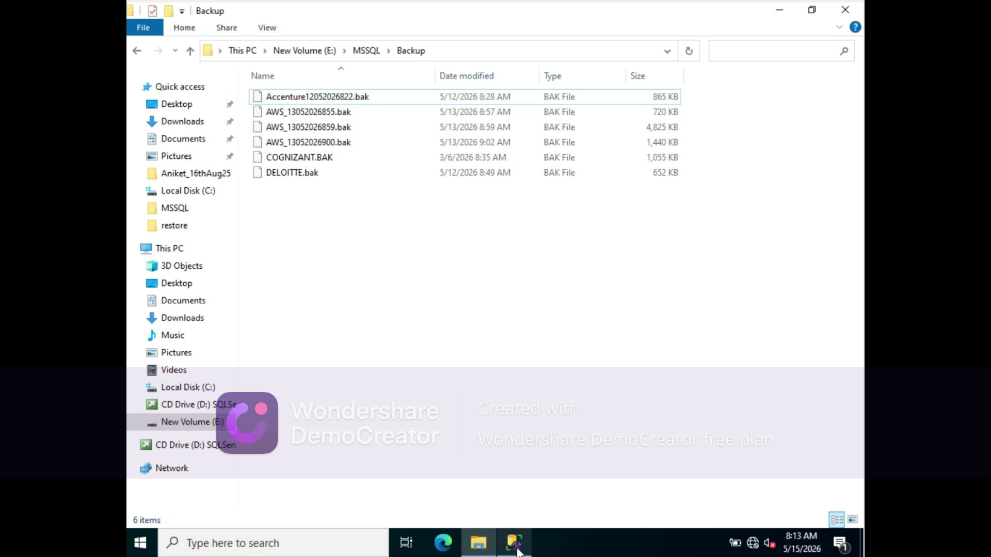
{"action": "mouse_move", "coordinate": [514, 542]}
{"action": "left_click", "coordinate": [478, 450]}
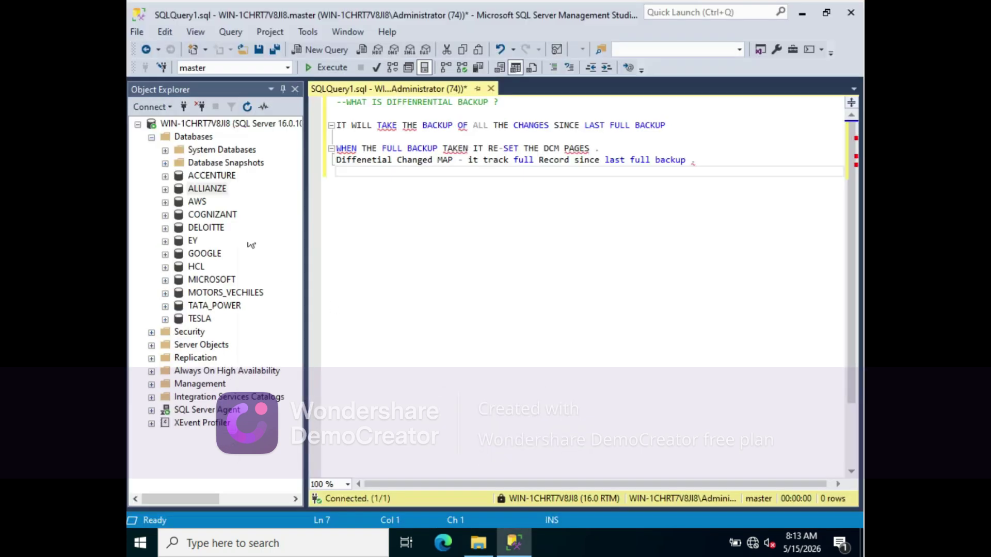
Open the Back Up Database dialog for the ACCENTURE database, maximize it and set the backup type to Differential.
{"action": "left_click", "coordinate": [208, 176]}
{"action": "right_click", "coordinate": [207, 175]}
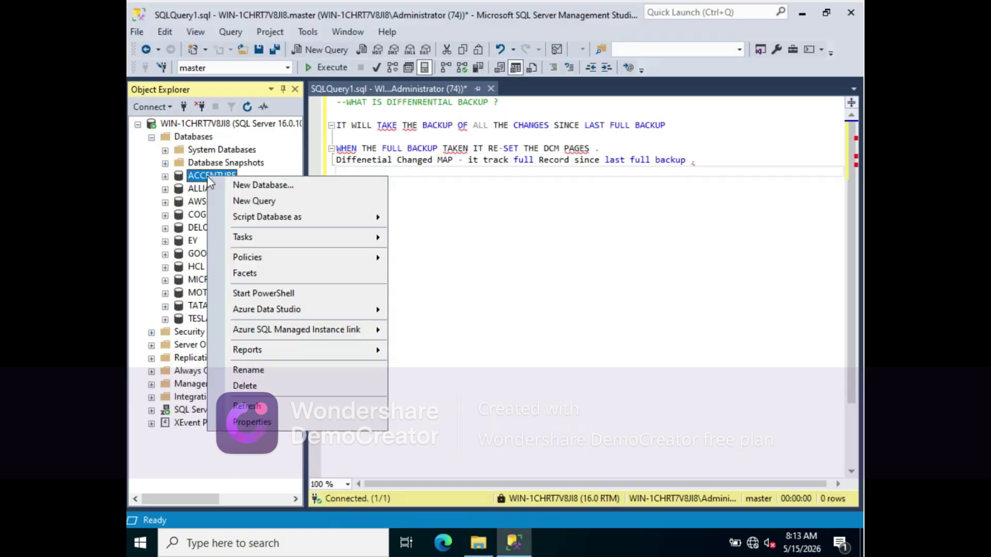
{"action": "mouse_move", "coordinate": [244, 240]}
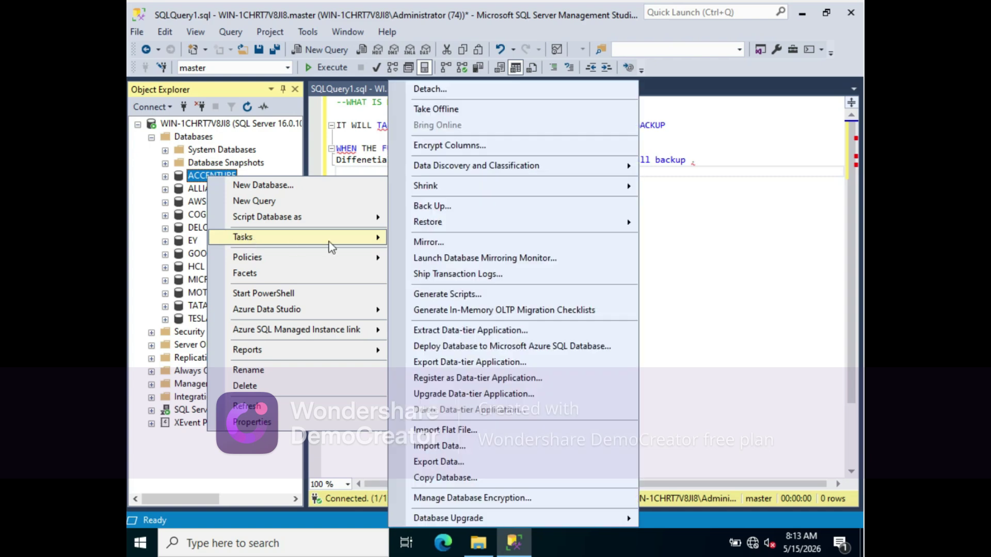
{"action": "left_click", "coordinate": [423, 211]}
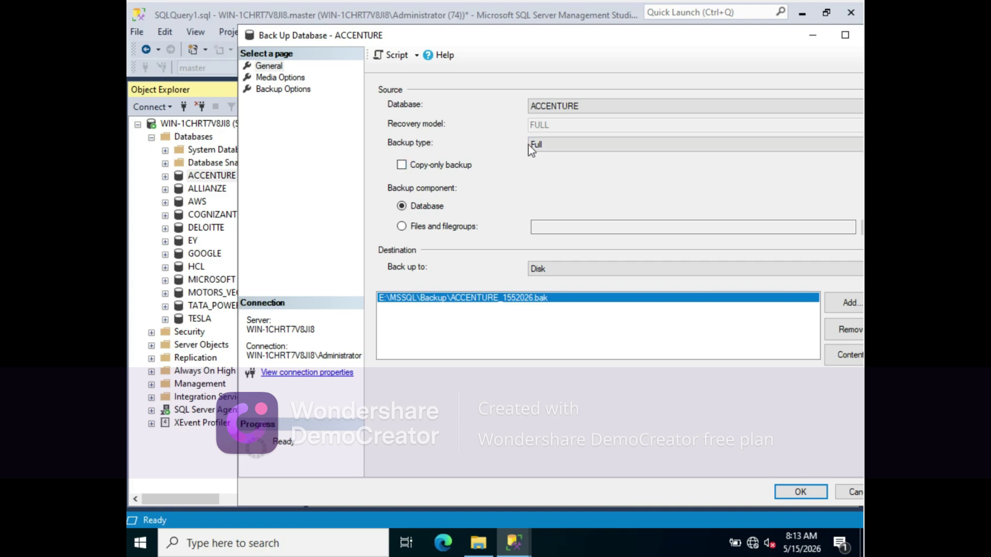
{"action": "left_click", "coordinate": [845, 35]}
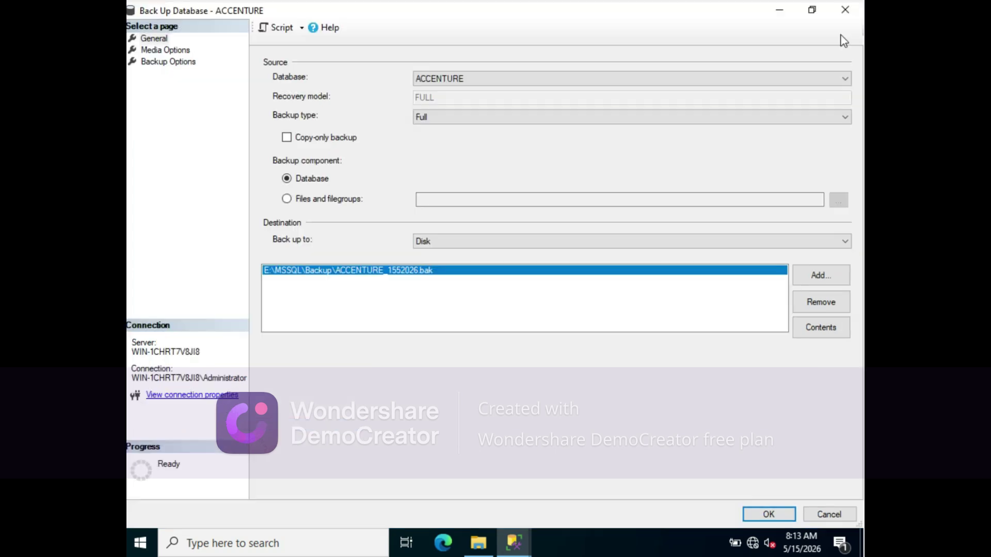
{"action": "left_click", "coordinate": [545, 119]}
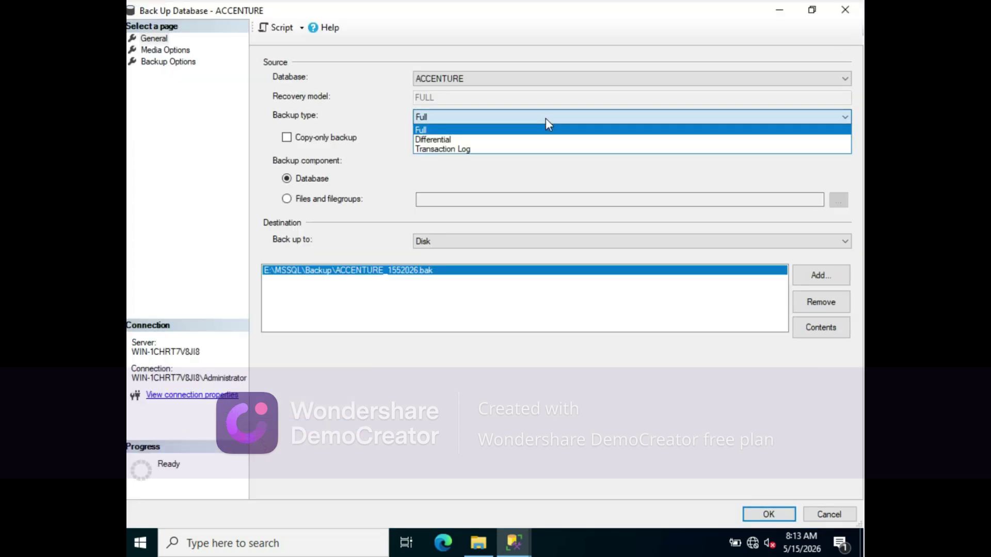
{"action": "left_click", "coordinate": [448, 138]}
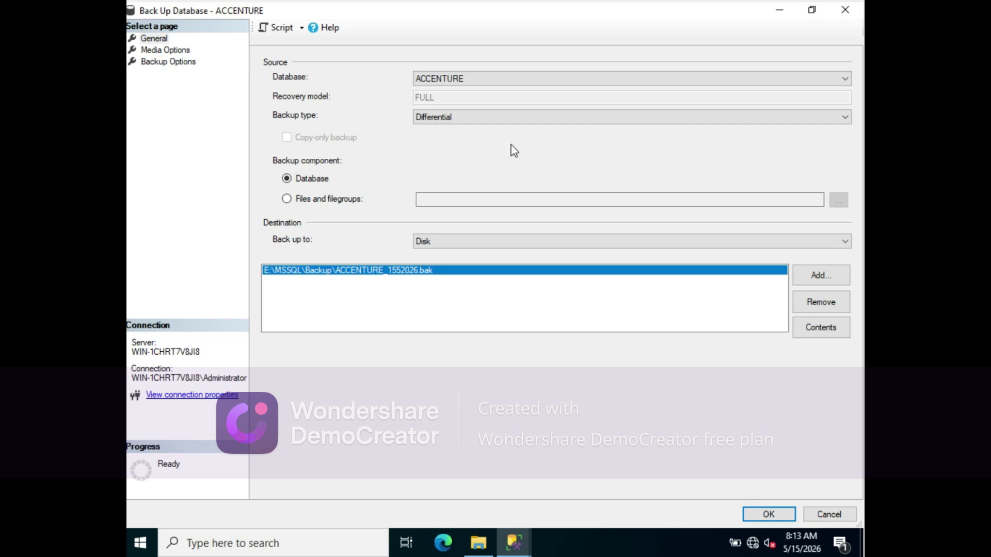
Replace the existing backup destination with the disk file E:\MSSQL\Backup\Accenture_diff.bak.
{"action": "left_click", "coordinate": [825, 305]}
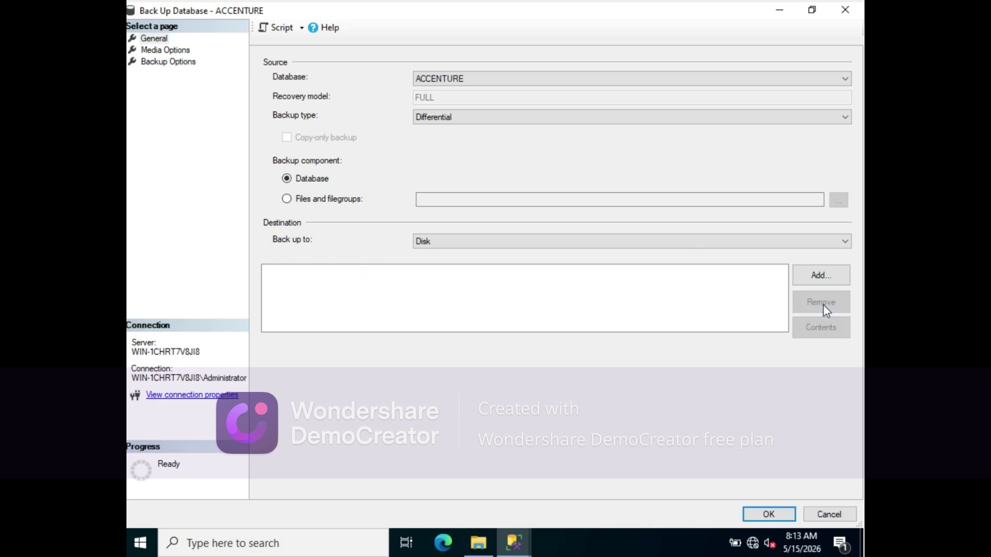
{"action": "left_click", "coordinate": [821, 278]}
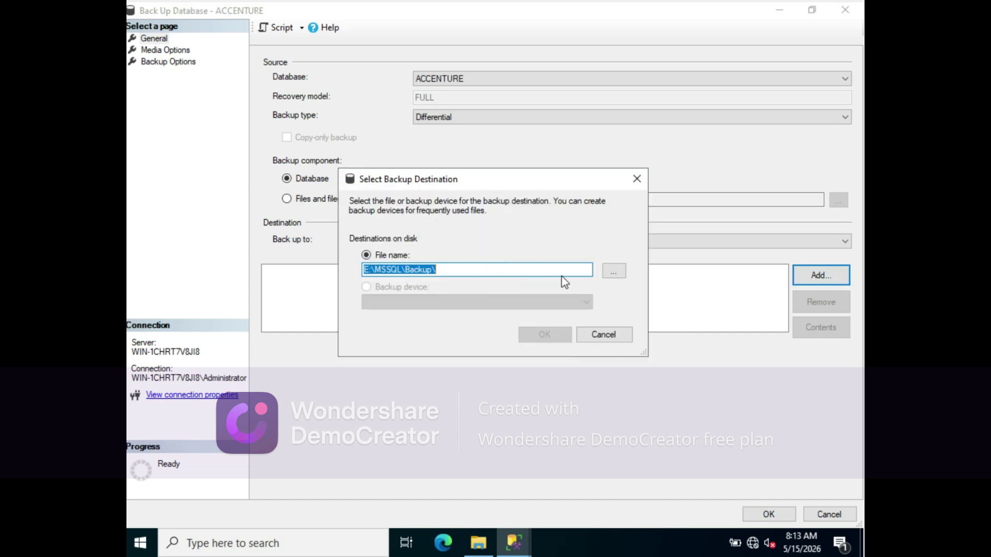
{"action": "left_click", "coordinate": [609, 273]}
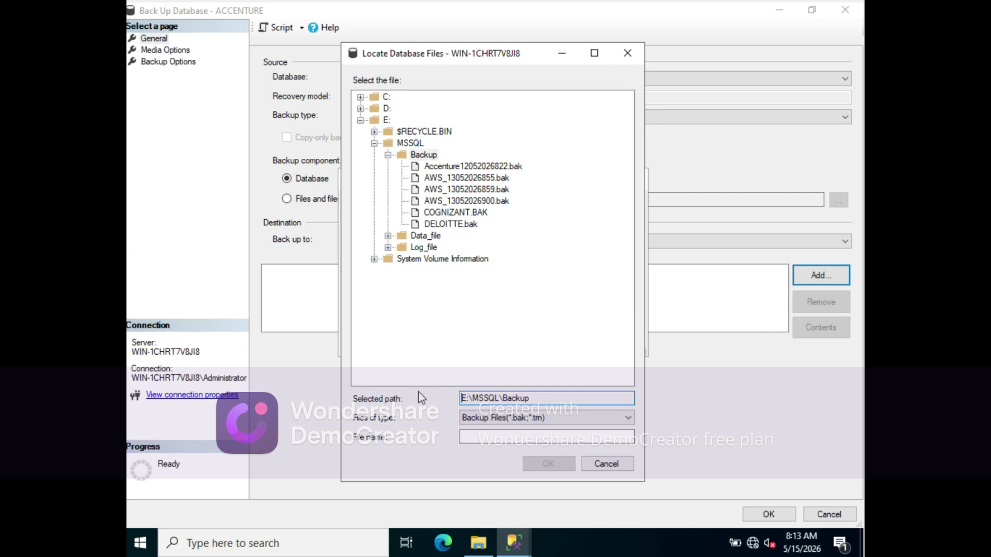
{"action": "left_click", "coordinate": [497, 436]}
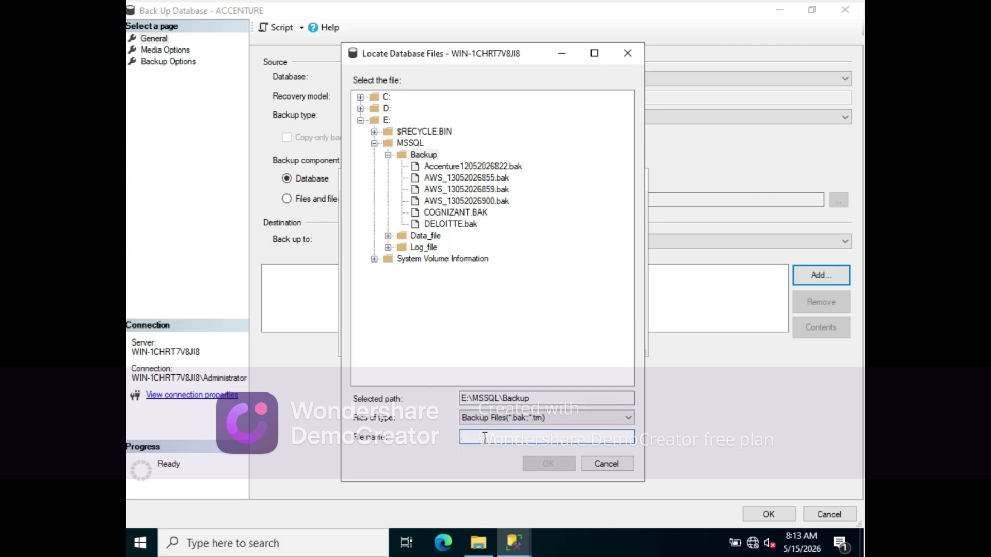
{"action": "type", "text": "Accenture"}
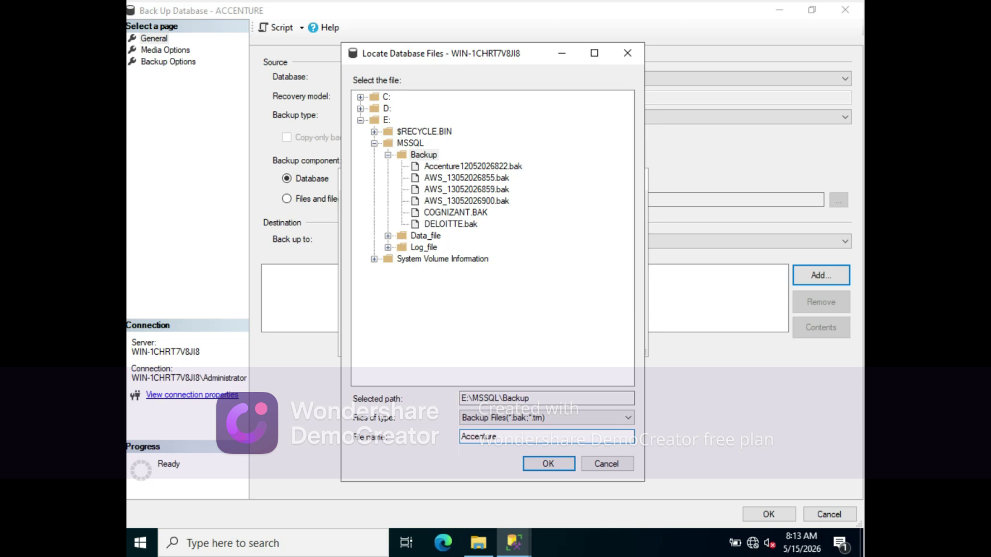
{"action": "type", "text": "_15052026"}
{"action": "key", "text": "BackSpace"}
{"action": "key", "text": "BackSpace"}
{"action": "key", "text": "BackSpace"}
{"action": "key", "text": "BackSpace"}
{"action": "key", "text": "BackSpace"}
{"action": "key", "text": "BackSpace"}
{"action": "key", "text": "BackSpace"}
{"action": "key", "text": "BackSpace"}
{"action": "type", "text": "diff.bak"}
{"action": "left_click", "coordinate": [548, 463]}
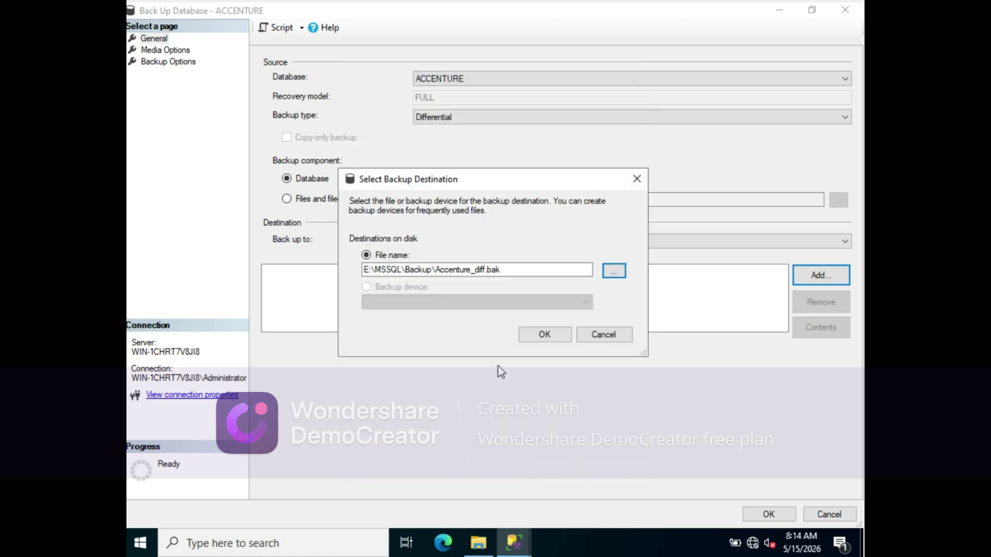
{"action": "left_click", "coordinate": [544, 335]}
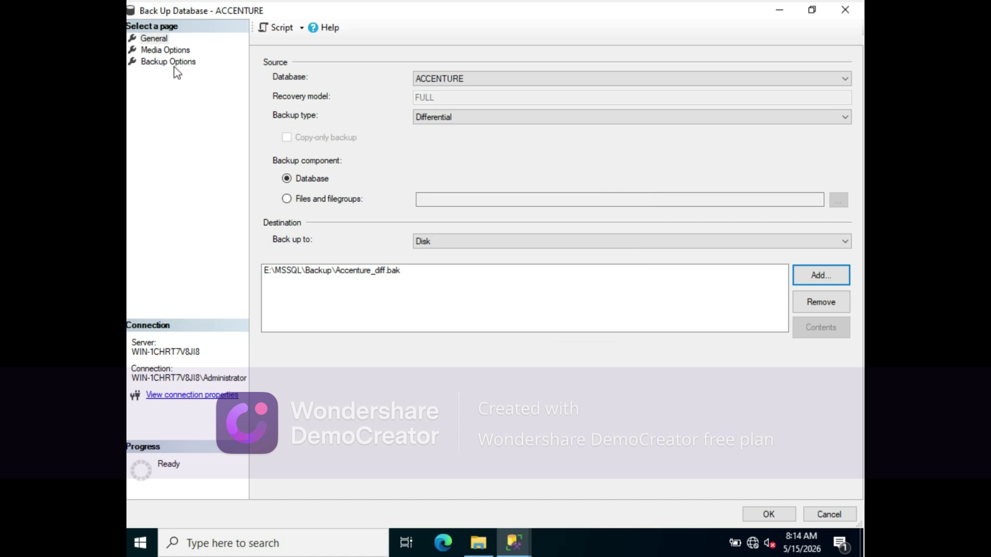
Set the backup compression to Compress backup, and script the backup to a new query window.
{"action": "left_click", "coordinate": [161, 51]}
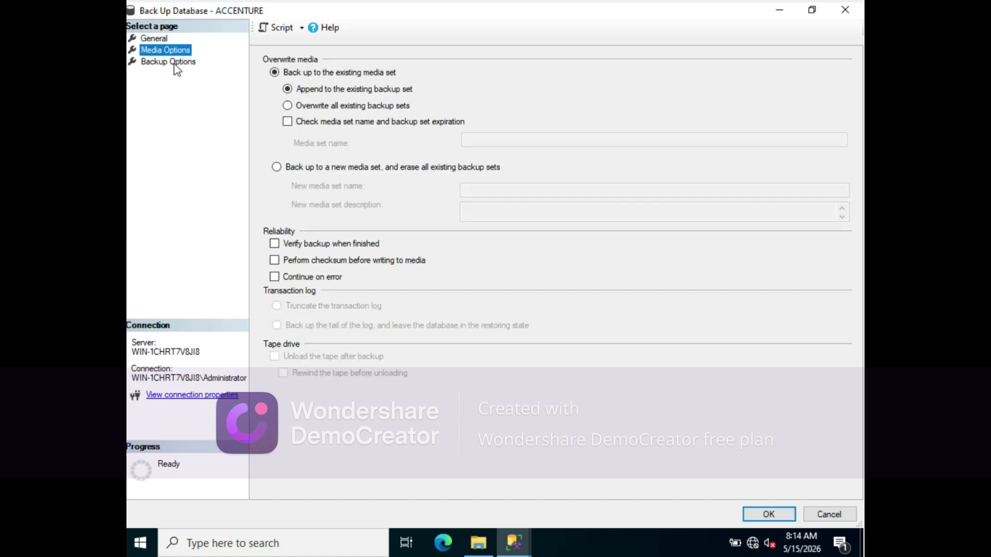
{"action": "left_click", "coordinate": [164, 64]}
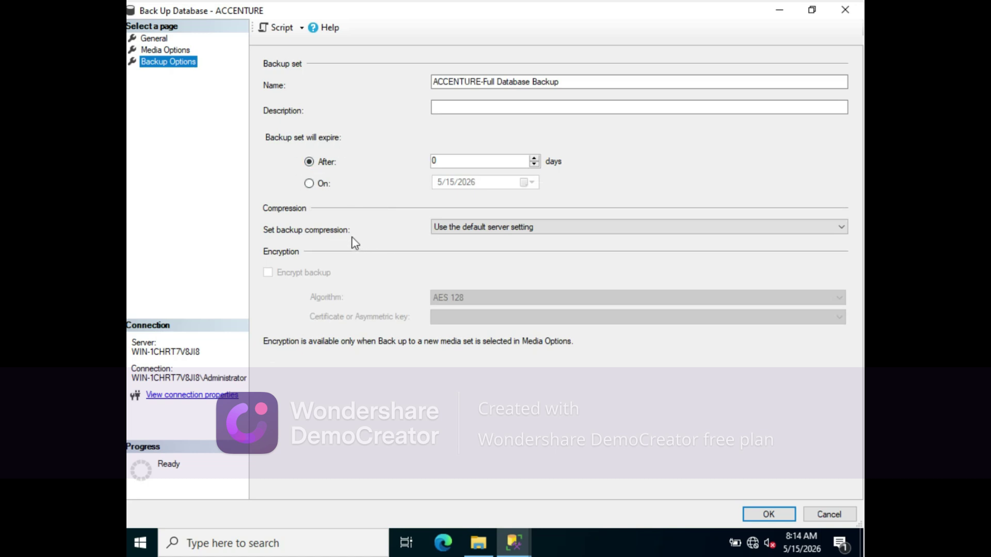
{"action": "left_click", "coordinate": [580, 227]}
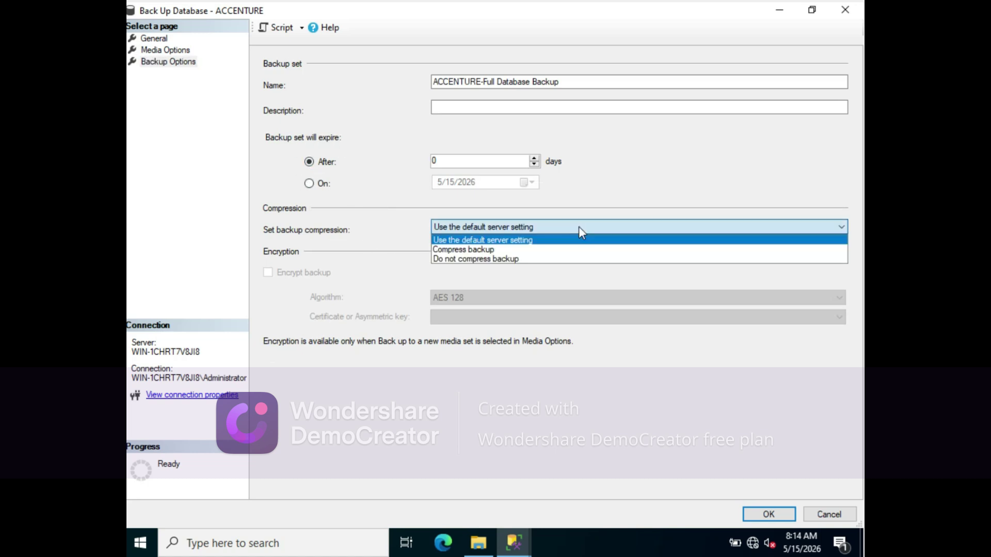
{"action": "left_click", "coordinate": [442, 251]}
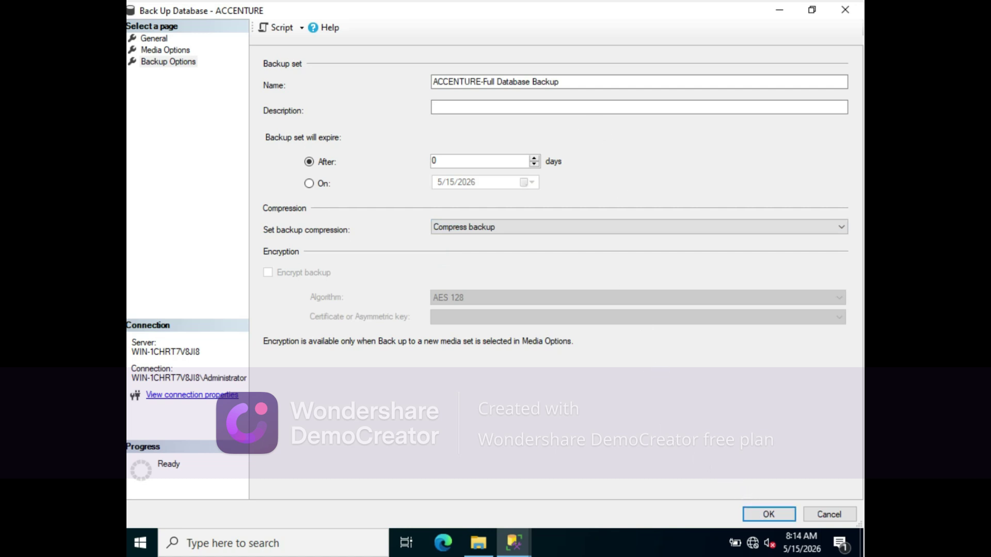
{"action": "left_click", "coordinate": [282, 30]}
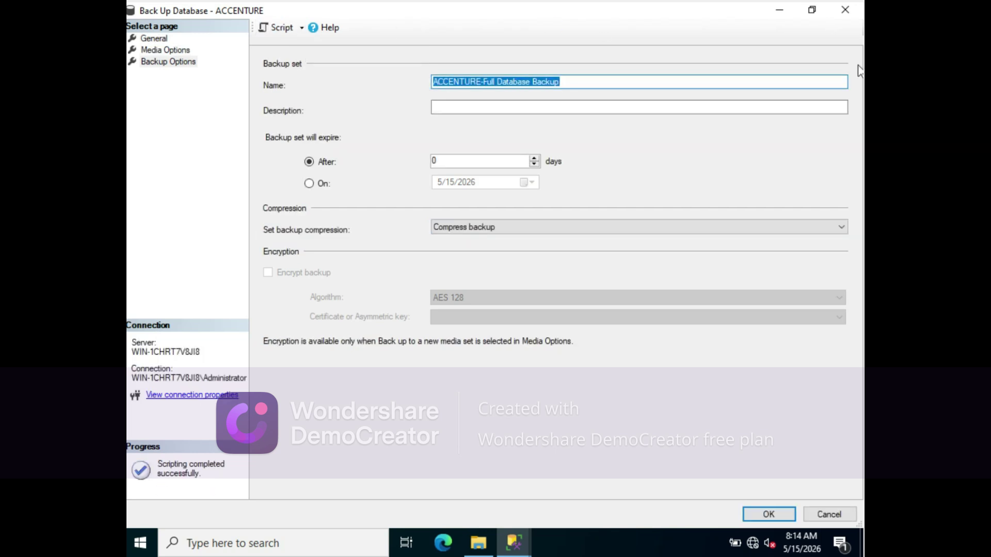
{"action": "left_click", "coordinate": [782, 15]}
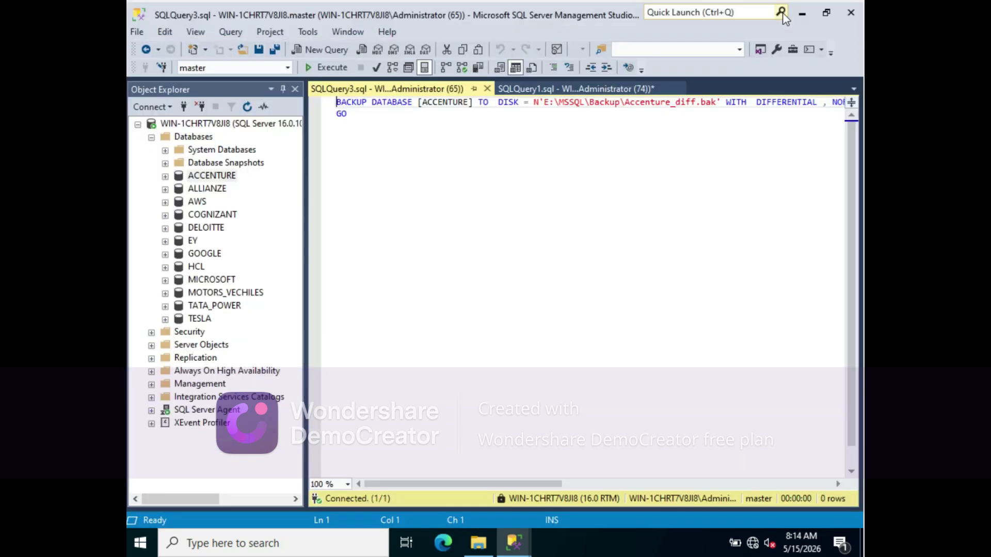
Split the scripted BACKUP DATABASE statement into separate lines starting at DISK, WITH, NAME and SKIP.
{"action": "left_click", "coordinate": [498, 104]}
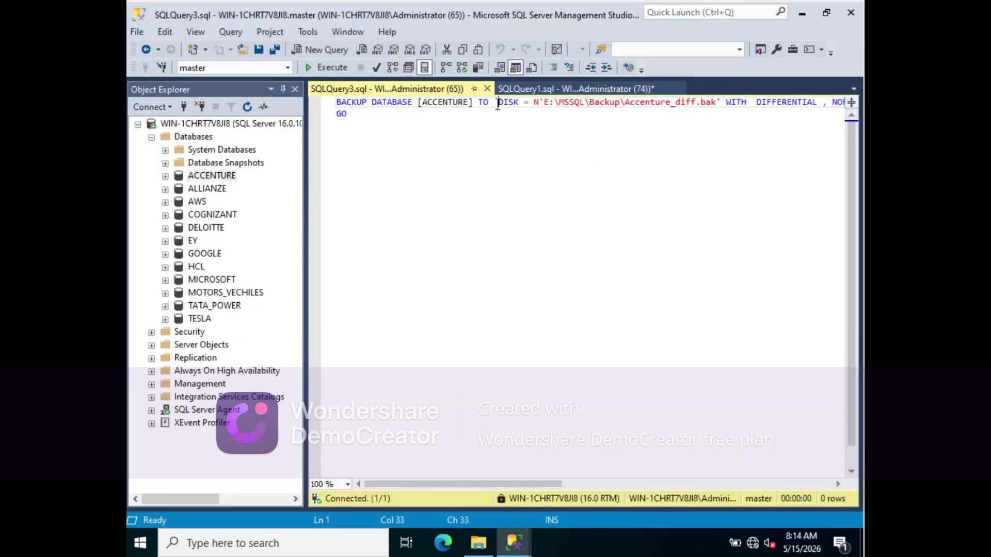
{"action": "key", "text": "Return"}
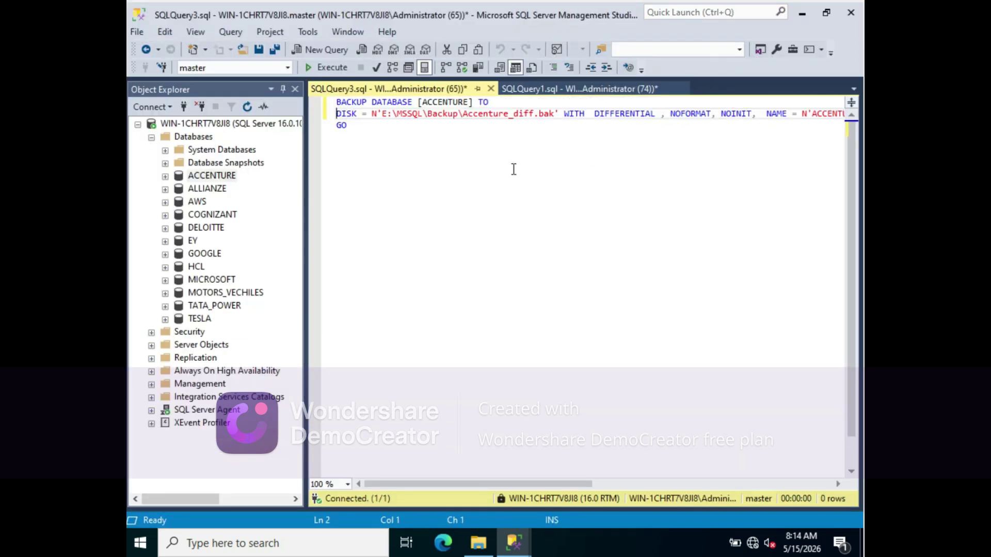
{"action": "left_click", "coordinate": [563, 115]}
{"action": "key", "text": "Return"}
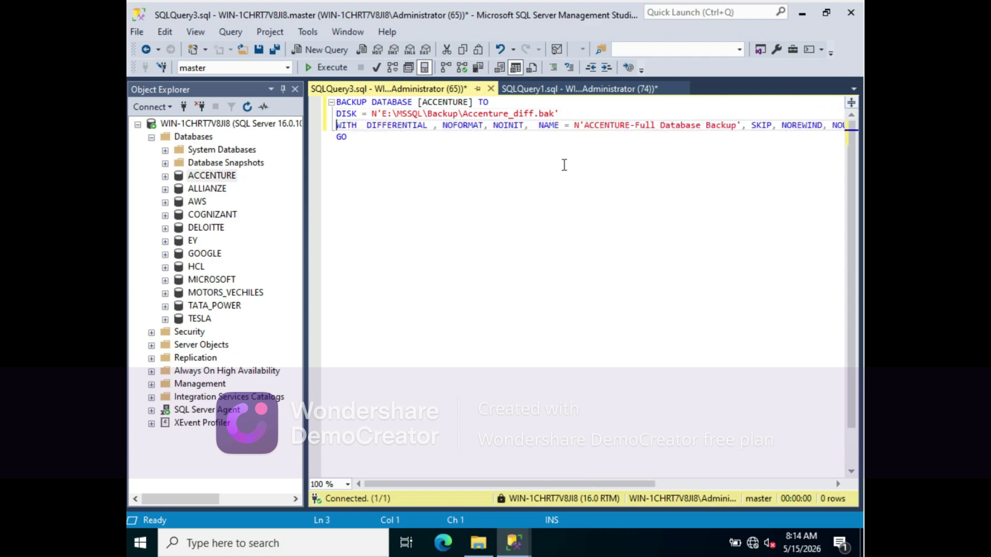
{"action": "left_click", "coordinate": [539, 126]}
{"action": "key", "text": "Return"}
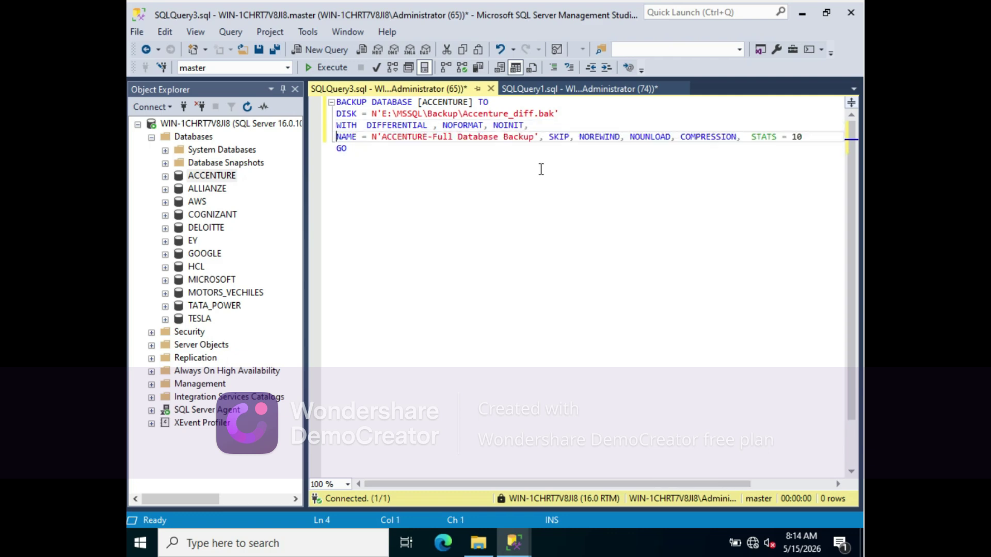
{"action": "left_click", "coordinate": [547, 139]}
{"action": "key", "text": "Return"}
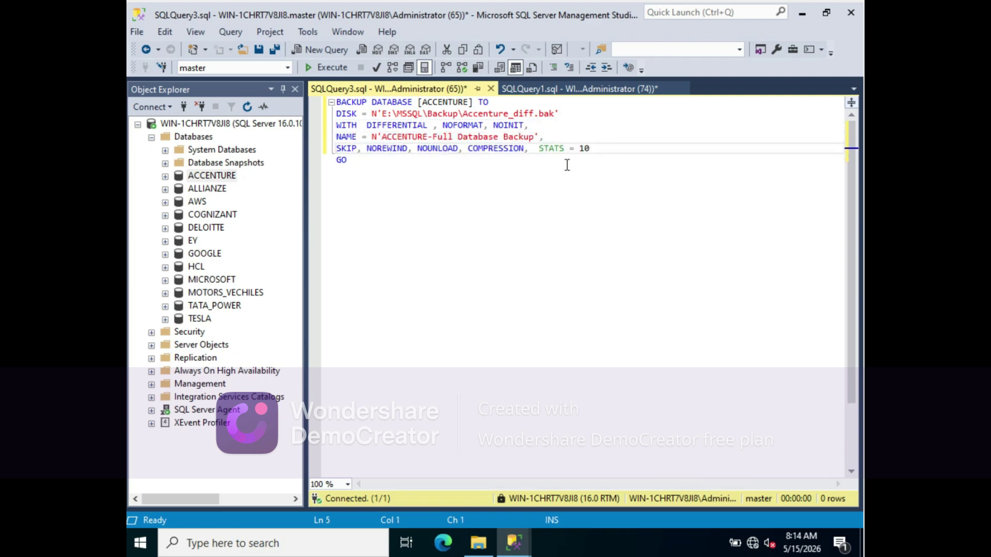
Set STATS to 1 in the backup script and execute the differential backup of ACCENTURE.
{"action": "left_click", "coordinate": [593, 152]}
{"action": "key", "text": "BackSpace"}
{"action": "left_click", "coordinate": [331, 69]}
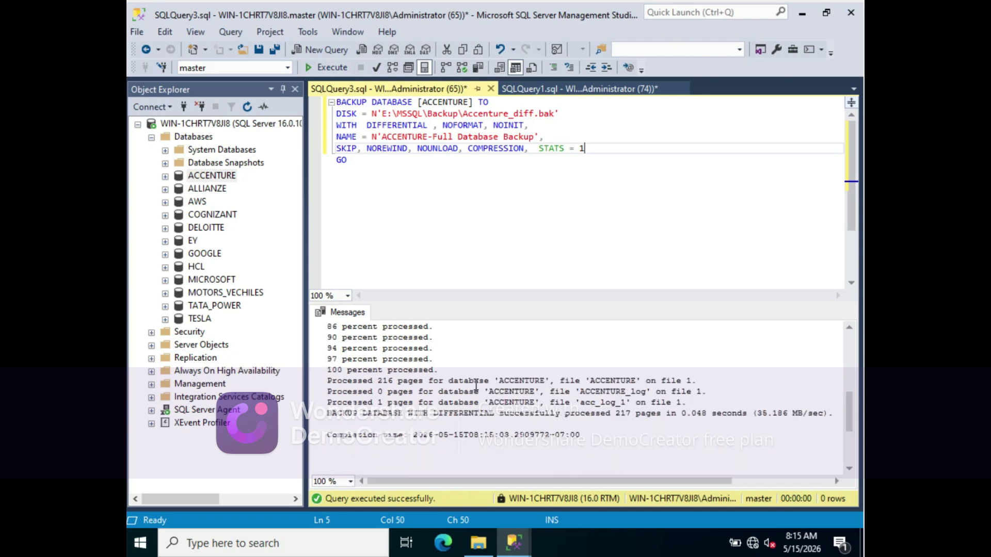
Switch to File Explorer and check the E:\MSSQL\Backup folder for the Accenture_diff.bak file.
{"action": "mouse_move", "coordinate": [477, 546]}
{"action": "left_click", "coordinate": [435, 444]}
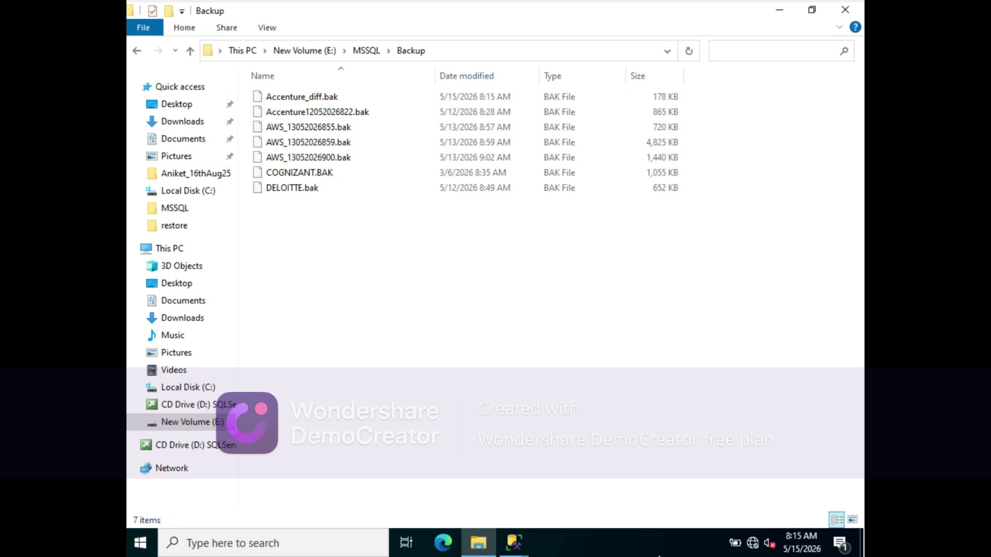
Close the Back Up Database window for ACCENTURE and switch to the SQL Server Management Studio query window.
{"action": "mouse_move", "coordinate": [658, 556]}
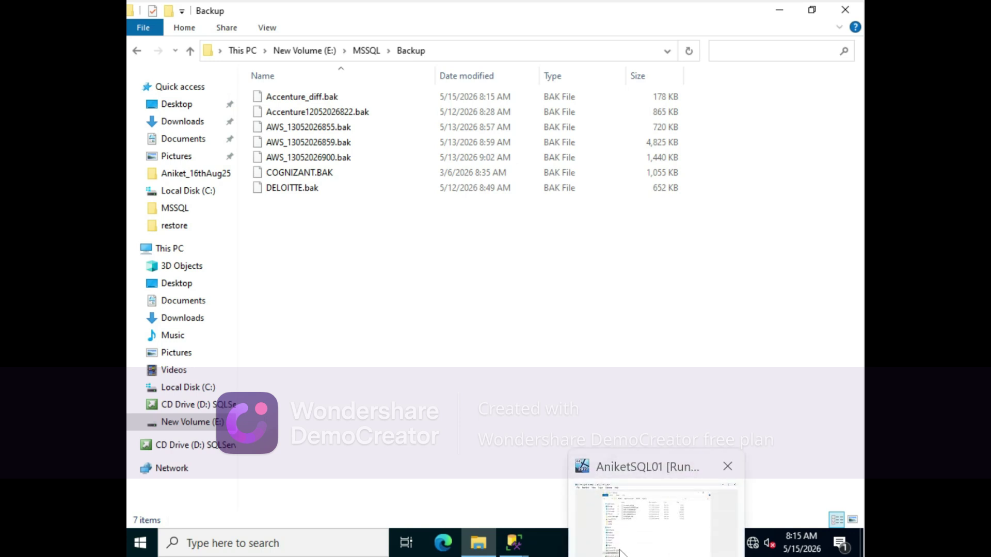
{"action": "mouse_move", "coordinate": [514, 542]}
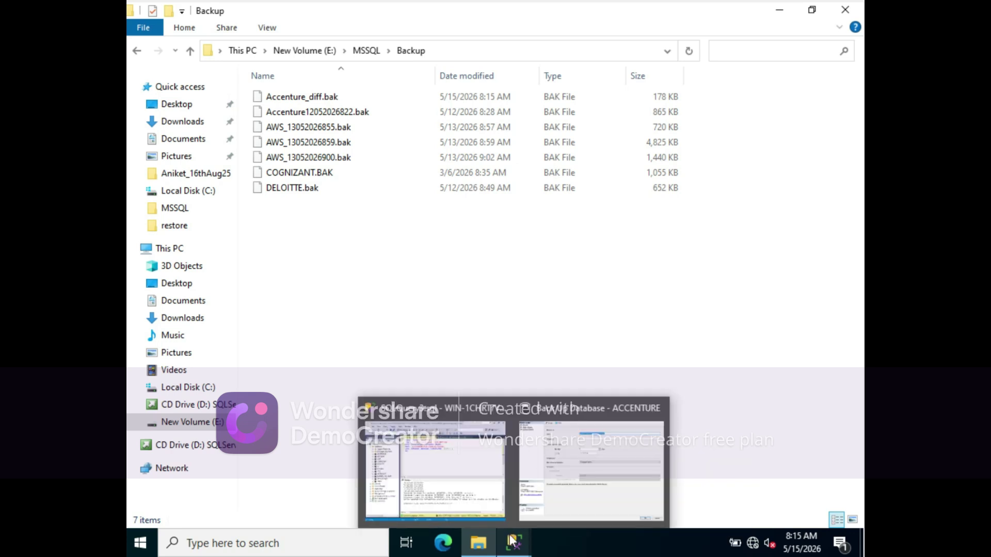
{"action": "left_click", "coordinate": [591, 452]}
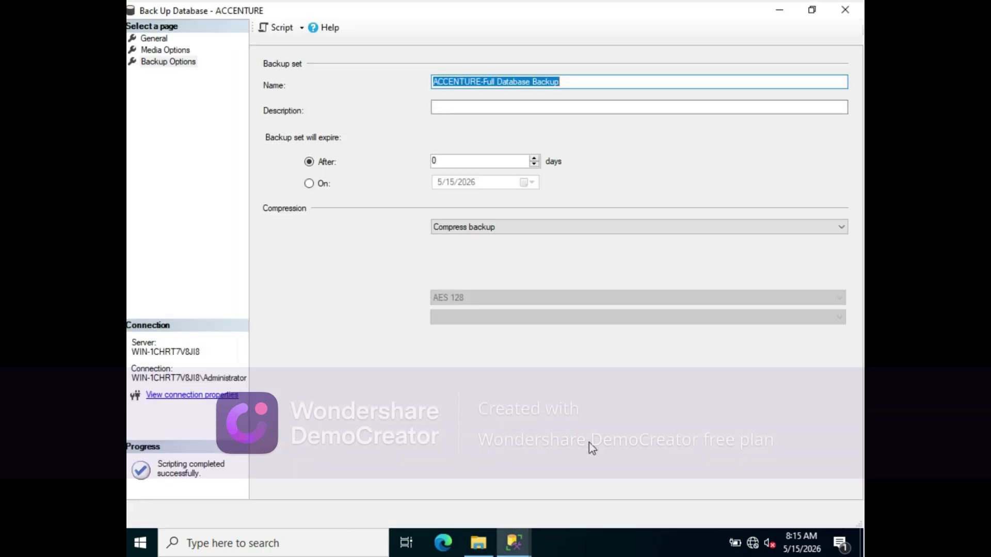
{"action": "left_click", "coordinate": [845, 9]}
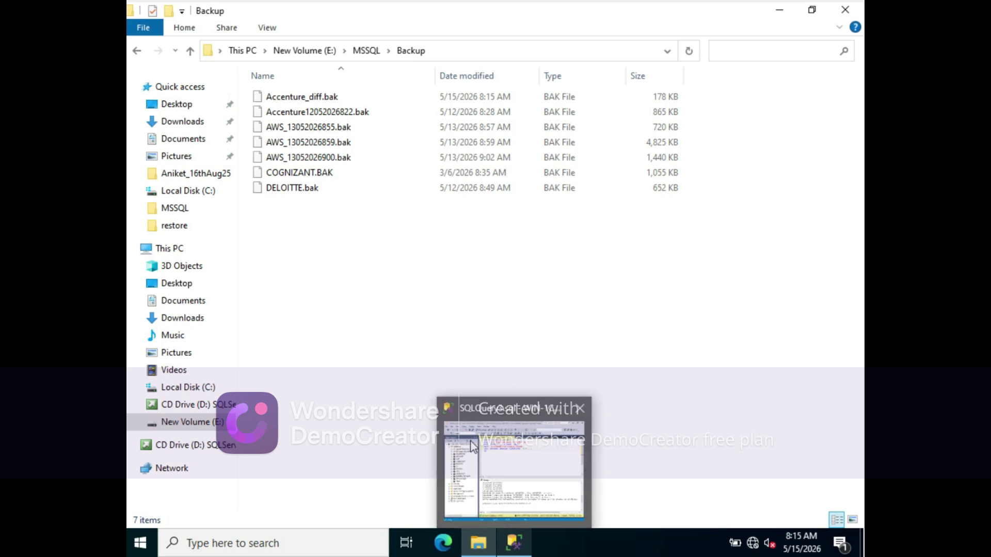
{"action": "left_click", "coordinate": [472, 442]}
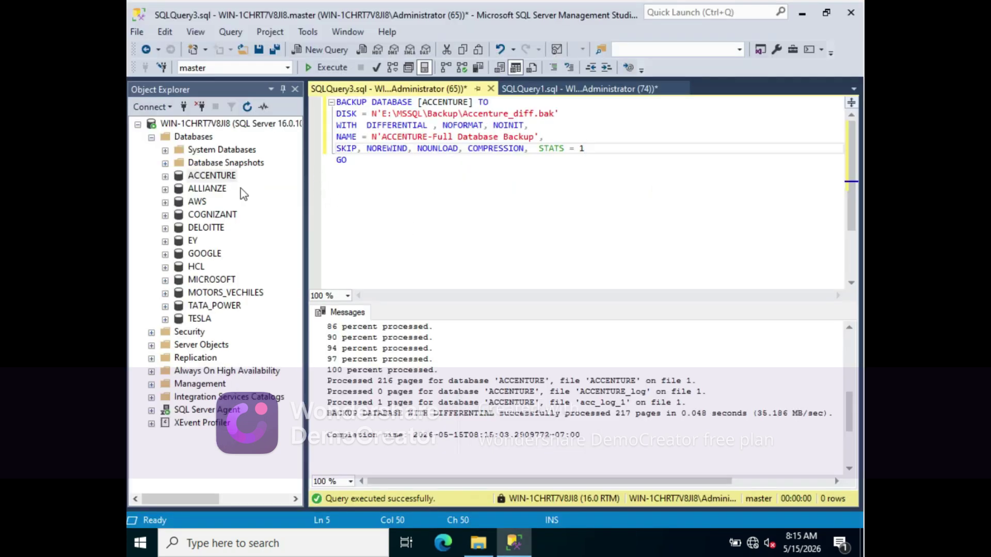
Start a backup task for the ALLIANZE database and set its backup type to Differential.
{"action": "left_click", "coordinate": [196, 190]}
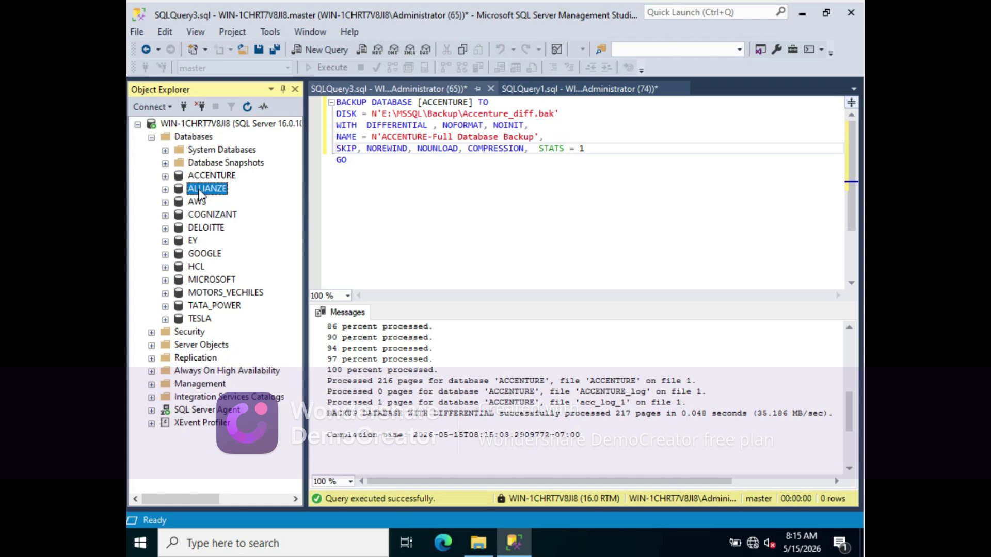
{"action": "right_click", "coordinate": [201, 195]}
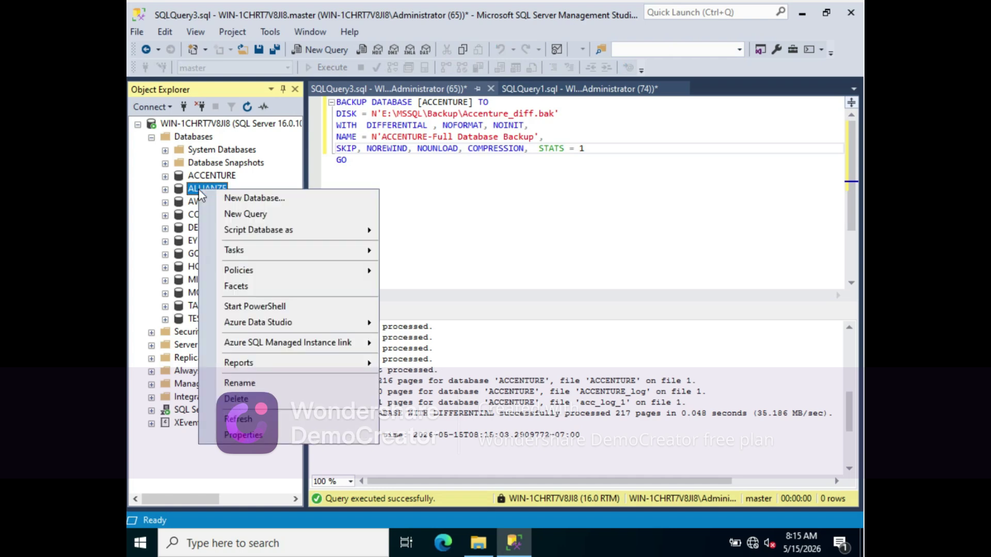
{"action": "mouse_move", "coordinate": [230, 253]}
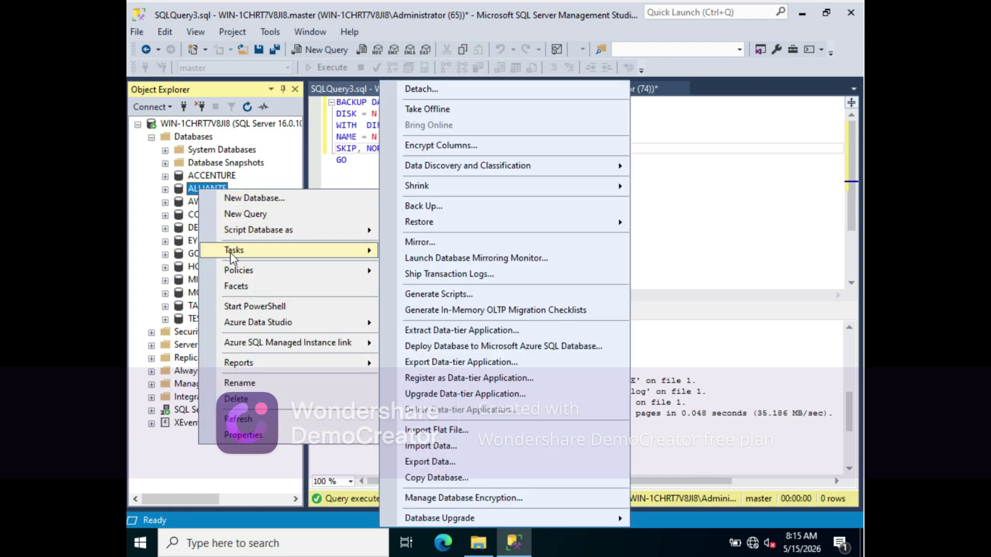
{"action": "left_click", "coordinate": [437, 206]}
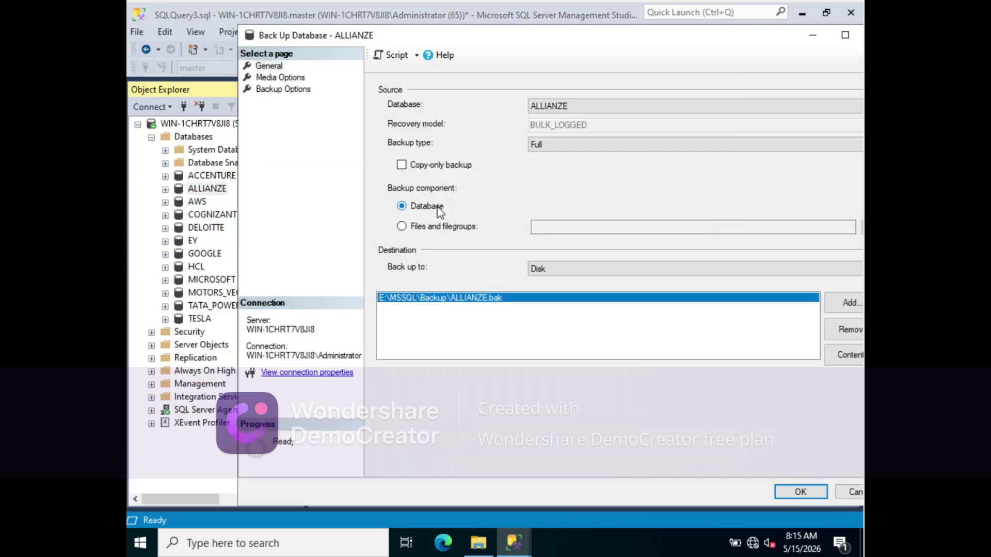
{"action": "left_click", "coordinate": [612, 145]}
{"action": "left_click", "coordinate": [551, 166]}
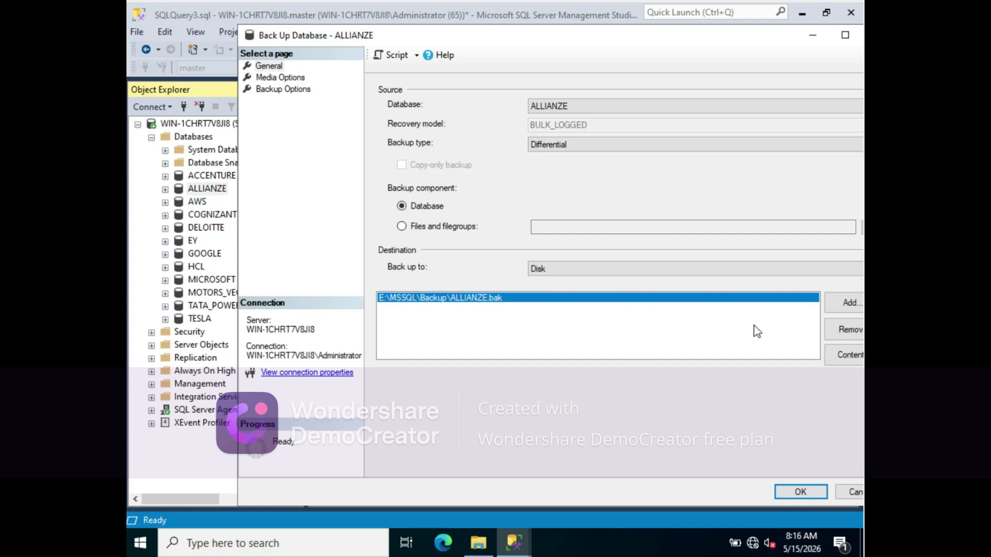
Replace the default backup destination with the disk file Allianze_diff.bak in E:\MSSQL\Backup.
{"action": "left_click", "coordinate": [831, 337]}
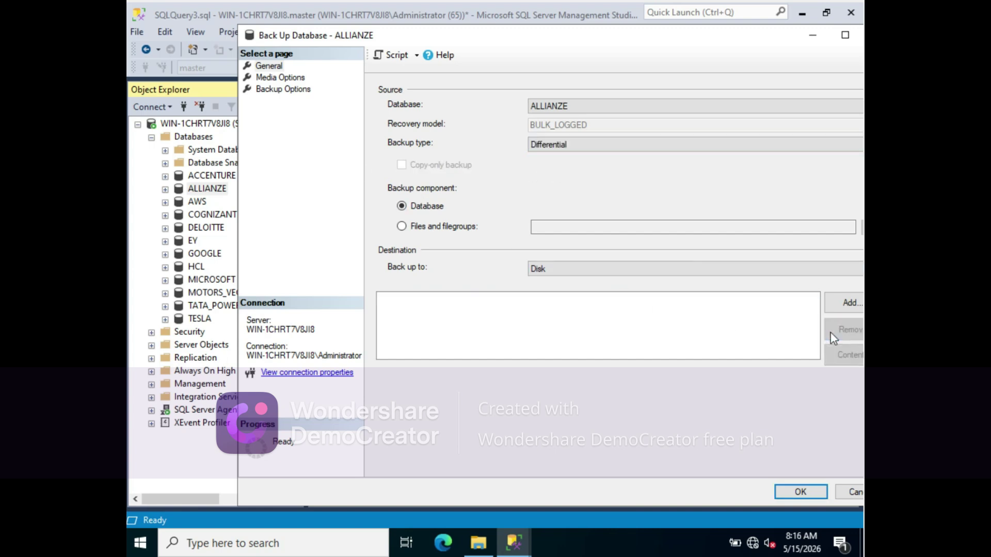
{"action": "left_click", "coordinate": [842, 302]}
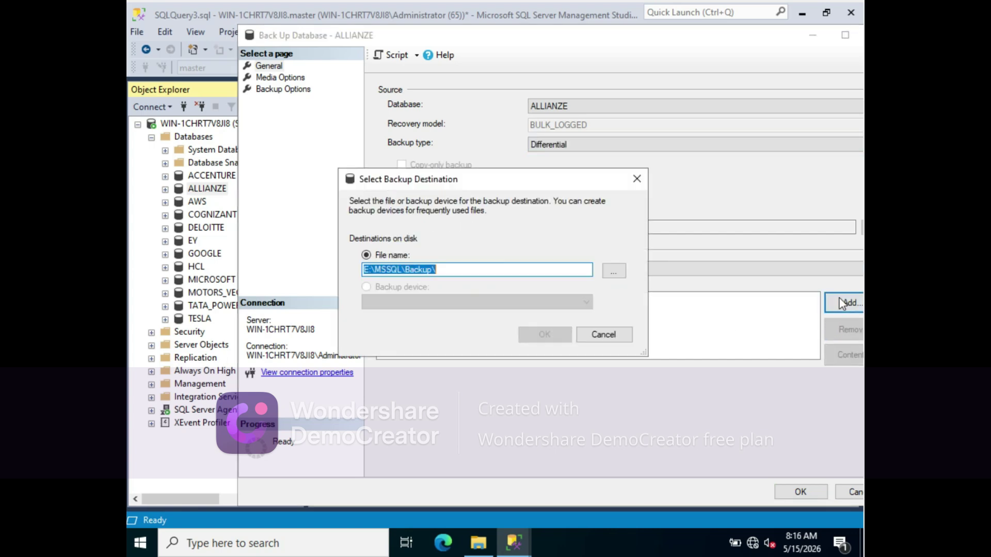
{"action": "left_click", "coordinate": [623, 272]}
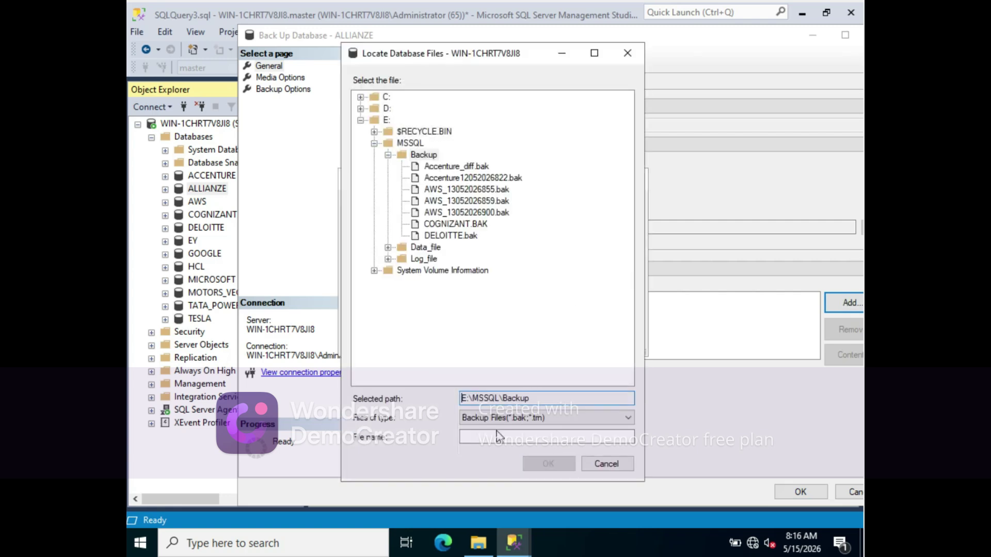
{"action": "left_click", "coordinate": [496, 436]}
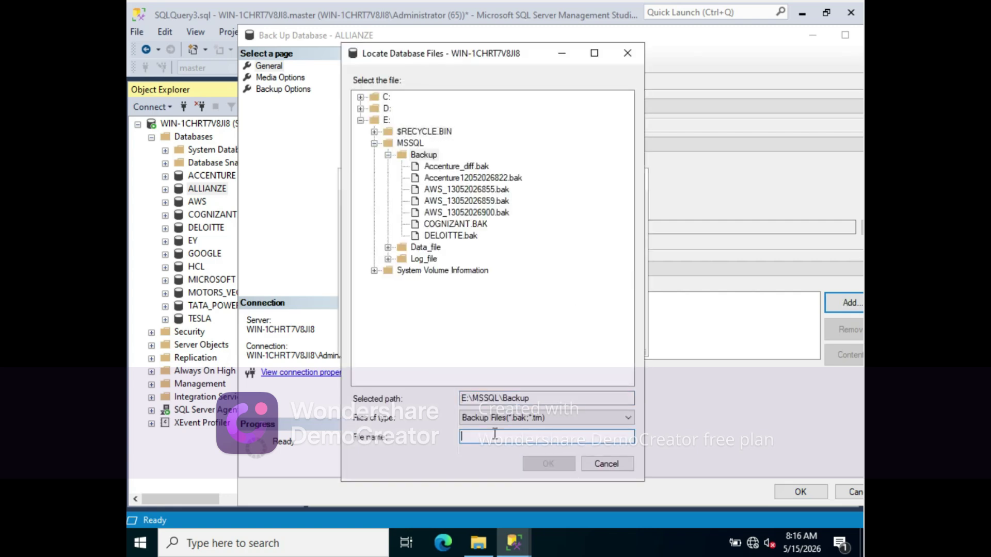
{"action": "type", "text": "Allianze_diff.bak"}
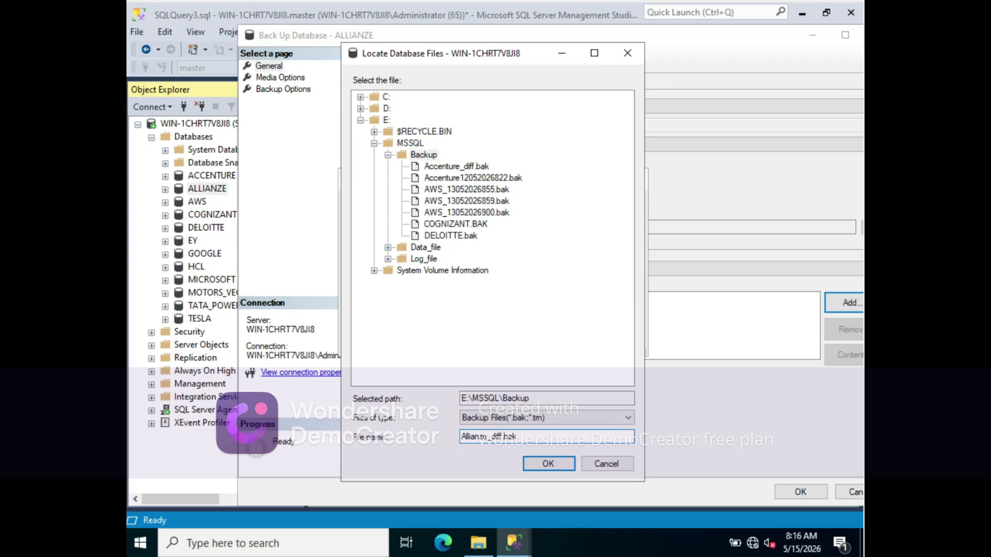
{"action": "left_click", "coordinate": [550, 464]}
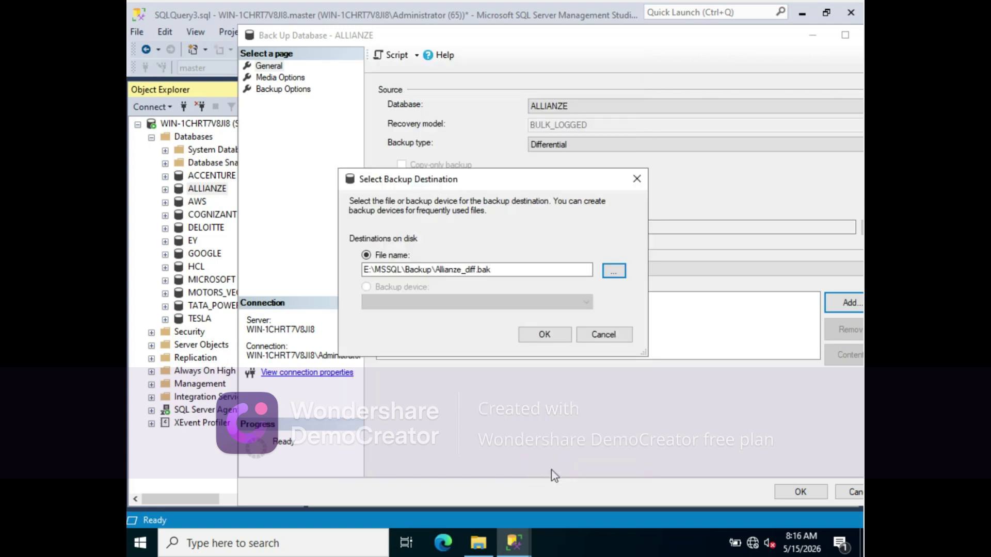
{"action": "left_click", "coordinate": [556, 346]}
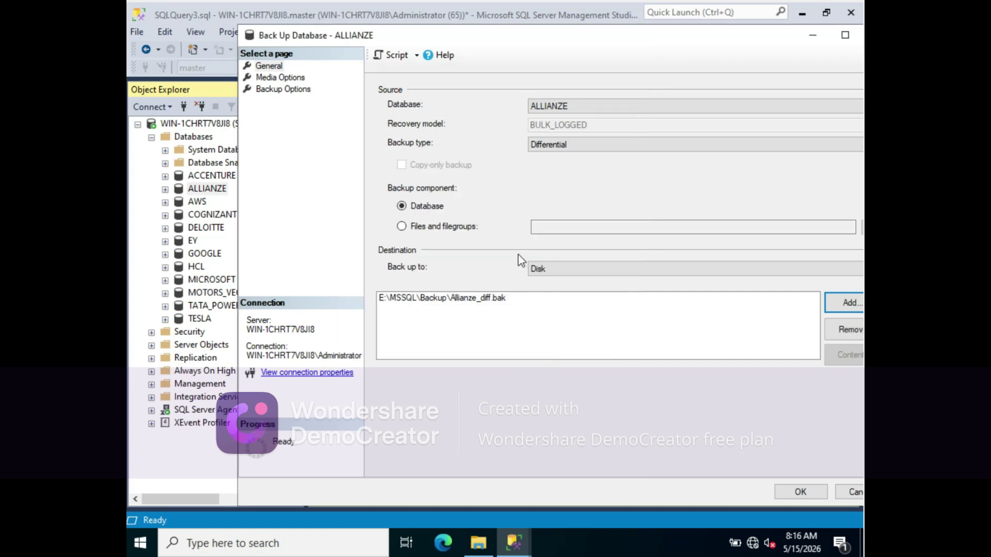
Script the ALLIANZE backup to a new query window and split the statement into lines starting at DISK, WITH, NAME and SKIP.
{"action": "left_click", "coordinate": [393, 55]}
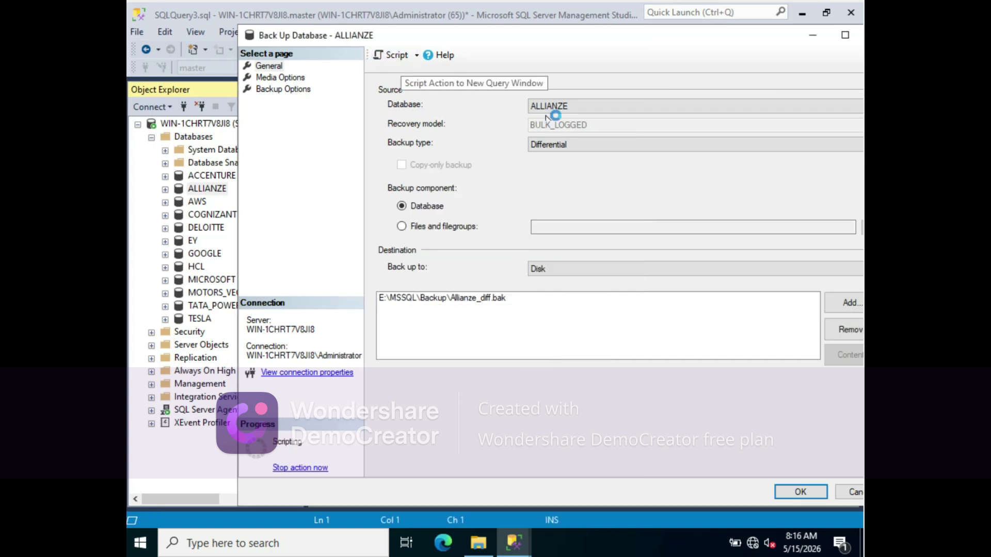
{"action": "left_click", "coordinate": [813, 35]}
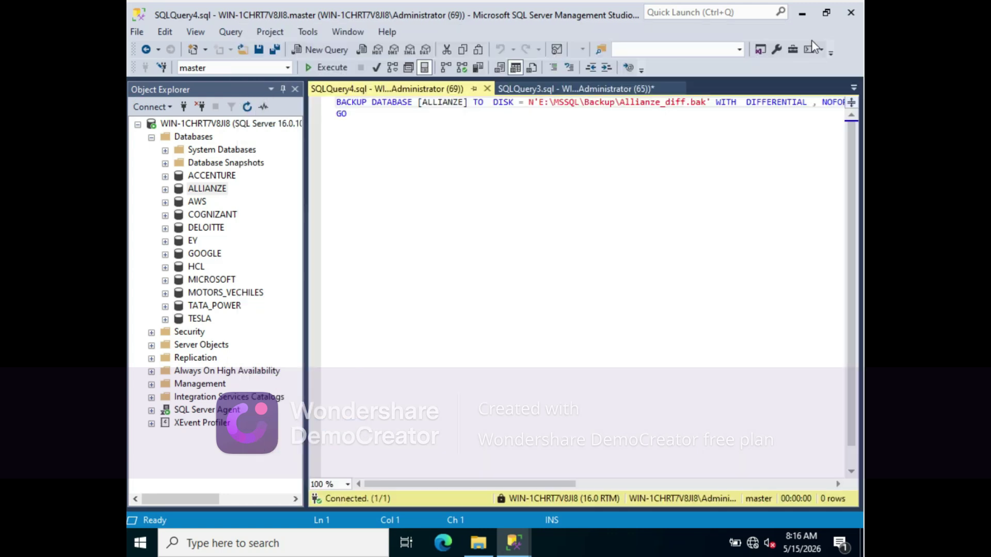
{"action": "left_click", "coordinate": [495, 103]}
{"action": "key", "text": "Return"}
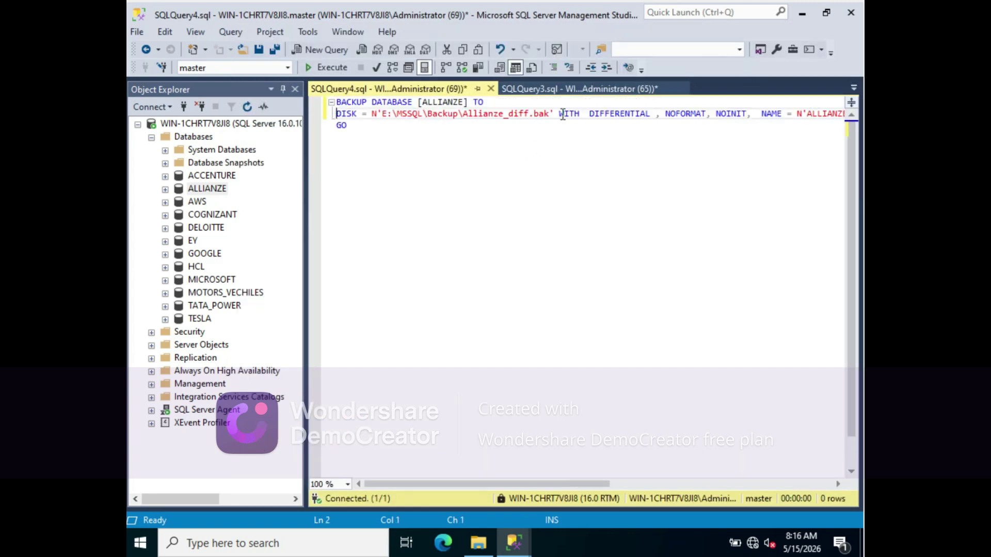
{"action": "left_click", "coordinate": [559, 114]}
{"action": "key", "text": "Return"}
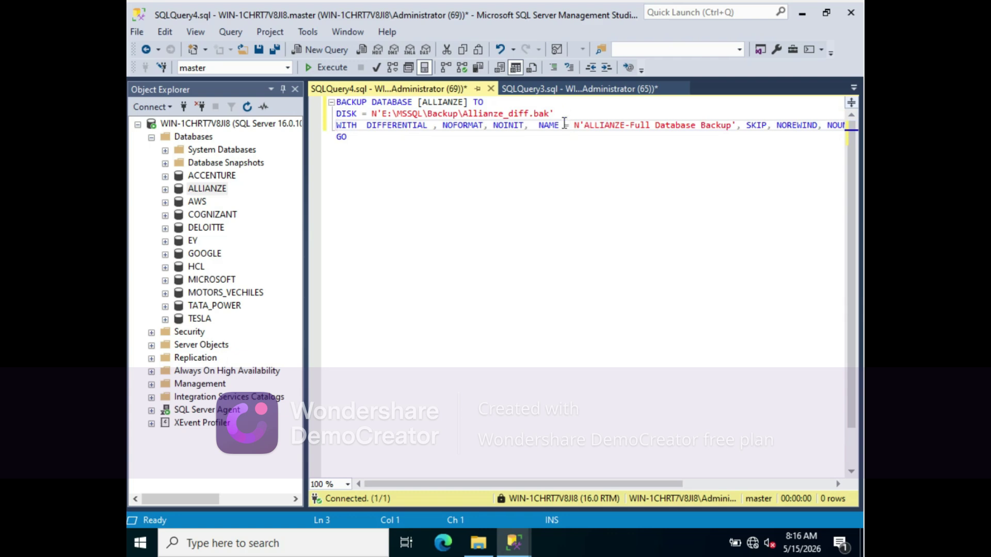
{"action": "left_click", "coordinate": [538, 125]}
{"action": "key", "text": "Return"}
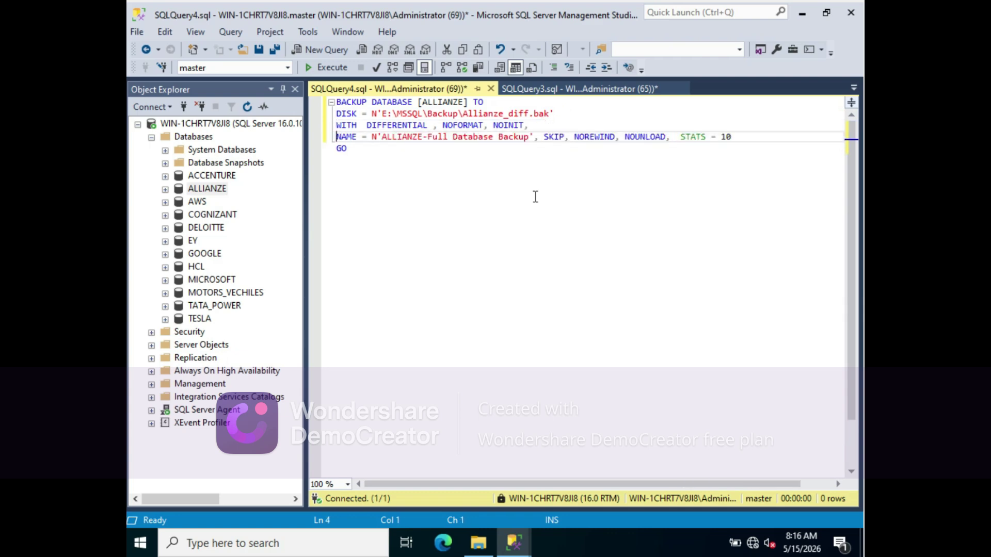
{"action": "left_click", "coordinate": [543, 137]}
{"action": "key", "text": "Return"}
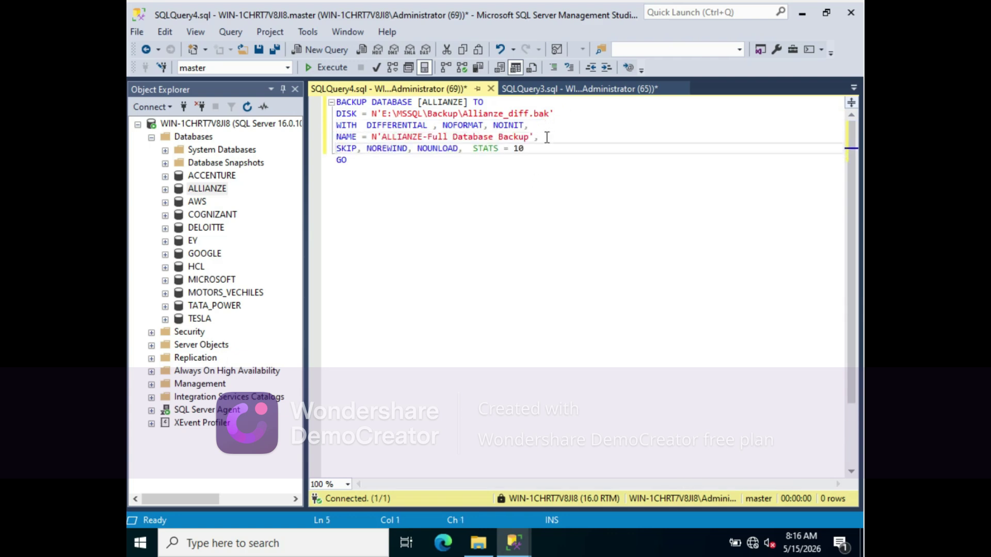
Set STATS to 1 in the ALLIANZE script, try to execute the differential backup, and read the output messages.
{"action": "left_click", "coordinate": [546, 148]}
{"action": "key", "text": "BackSpace"}
{"action": "left_click", "coordinate": [335, 70]}
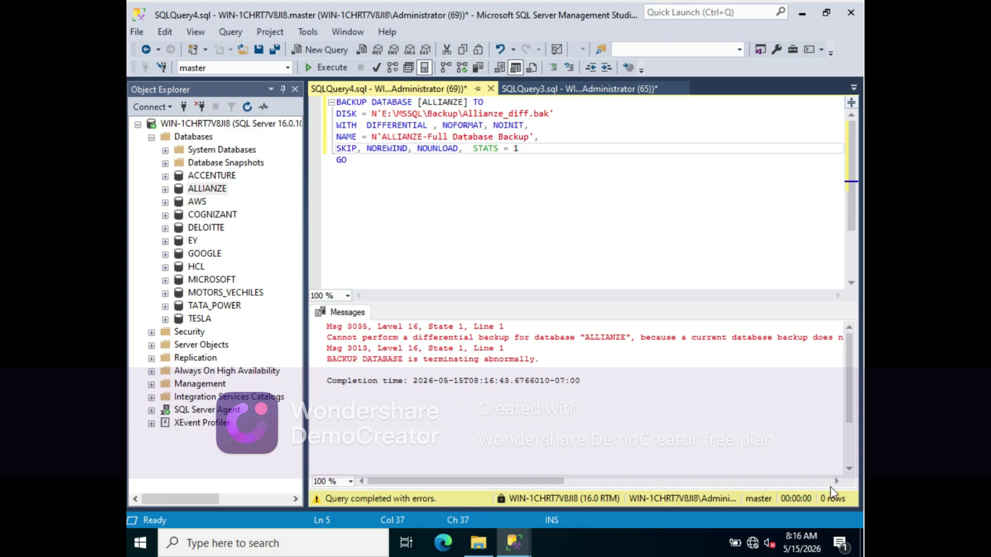
{"action": "left_click", "coordinate": [837, 481]}
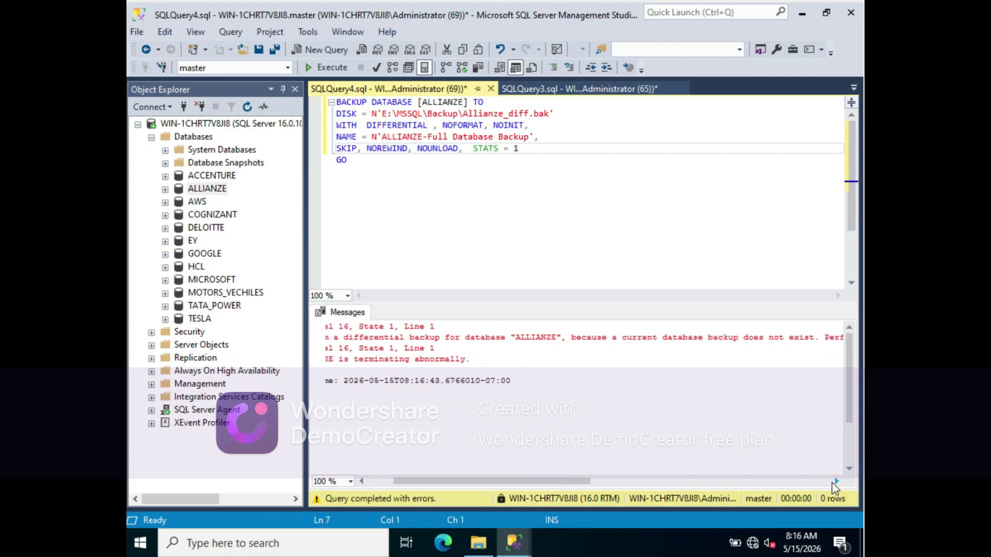
{"action": "left_click", "coordinate": [363, 481]}
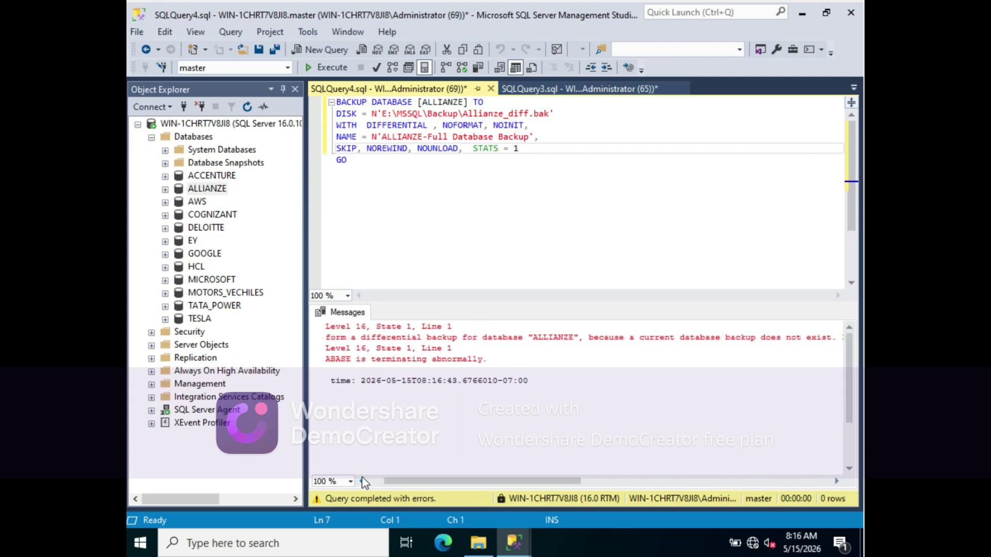
{"action": "left_click", "coordinate": [363, 481]}
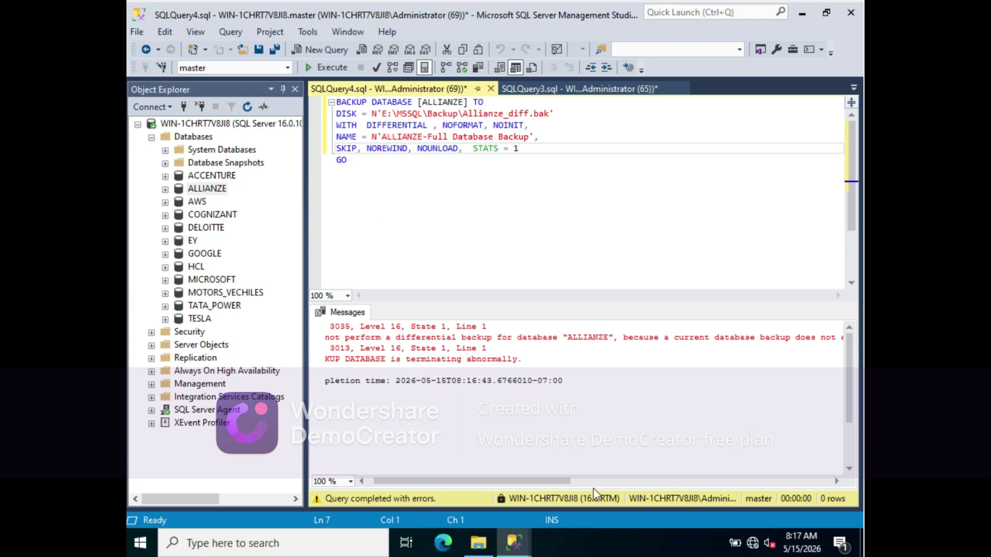
Switch to the image viewer showing the Diffential_Backup_image timeline of full and differential backups.
{"action": "mouse_move", "coordinate": [550, 542]}
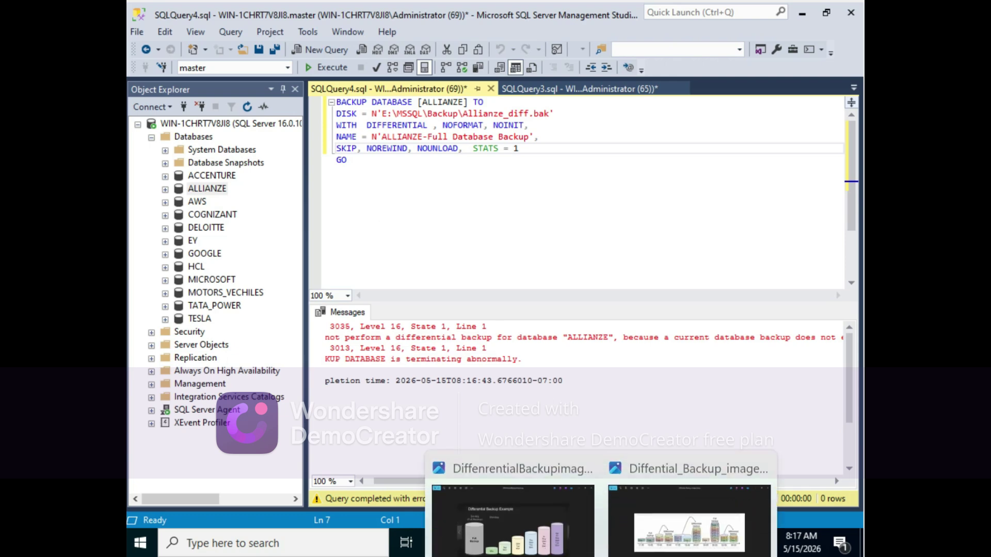
{"action": "left_click", "coordinate": [666, 510]}
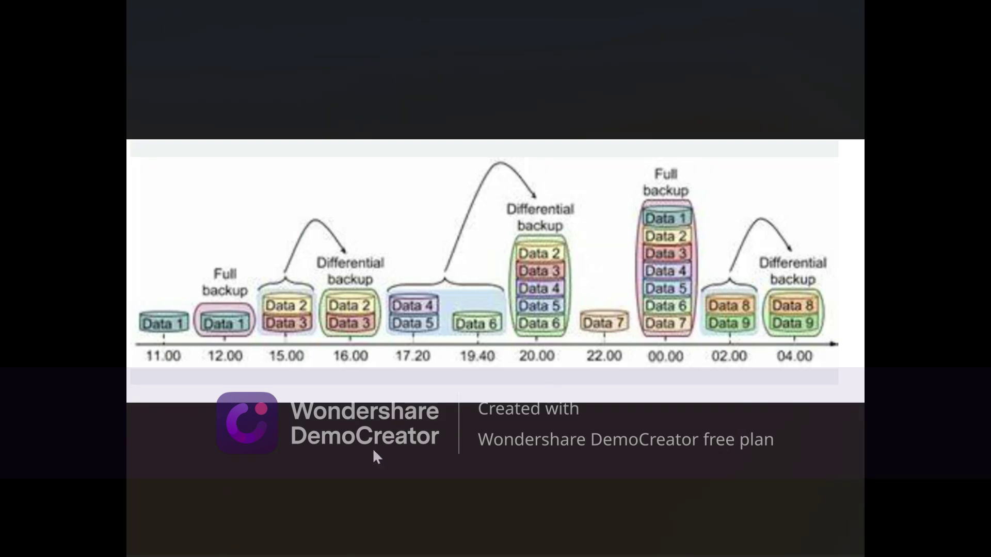